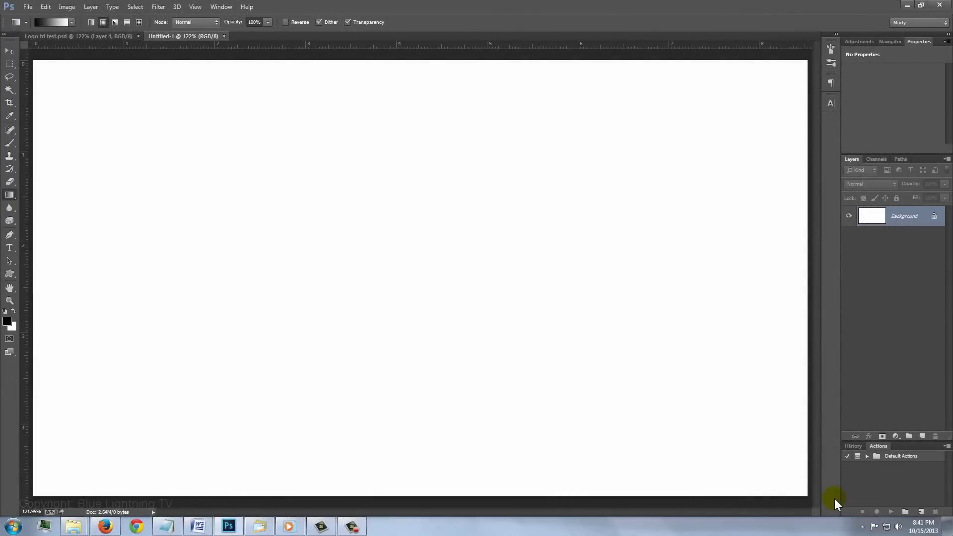
- Check the 1280 × 720, 150-ppi image size, then swap to a white foreground and black background
key("ctrl+alt+i")
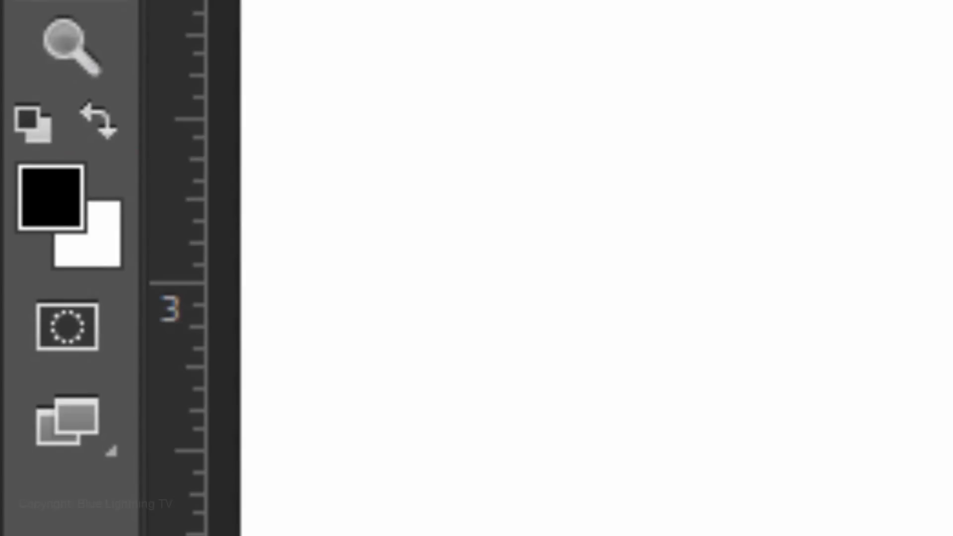
key("x")
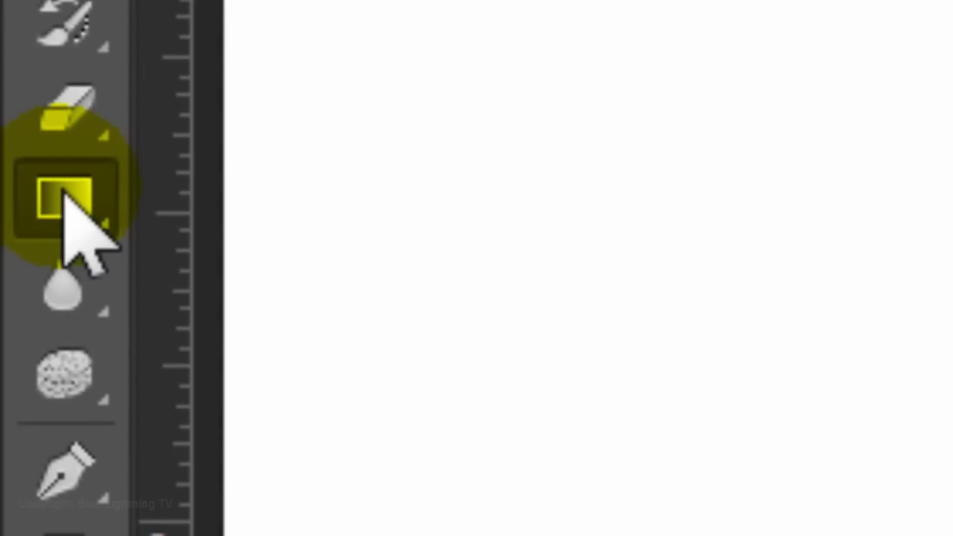
- Fill the canvas with a radial gradient dragged from the centre out to the right edge
right_click(68, 198)
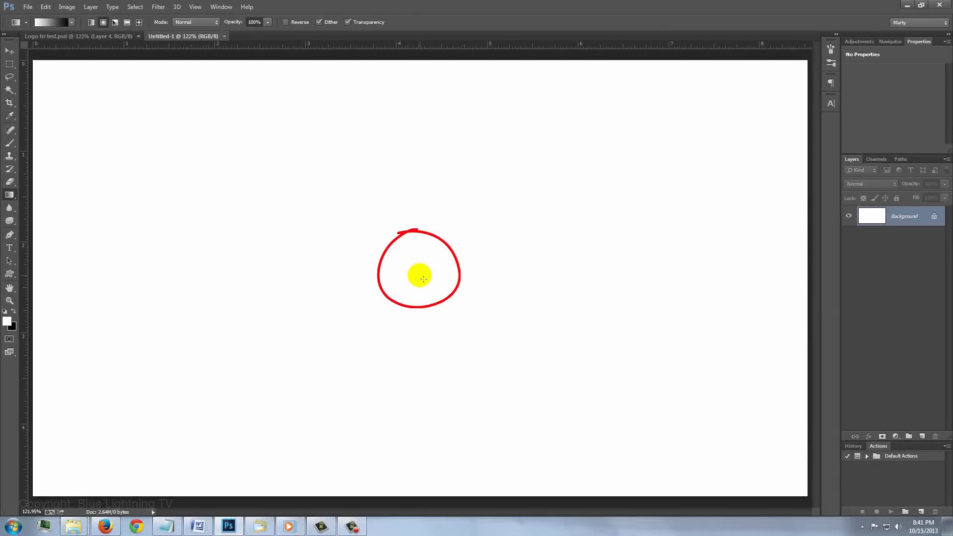
left_click_drag(419, 275, 812, 256)
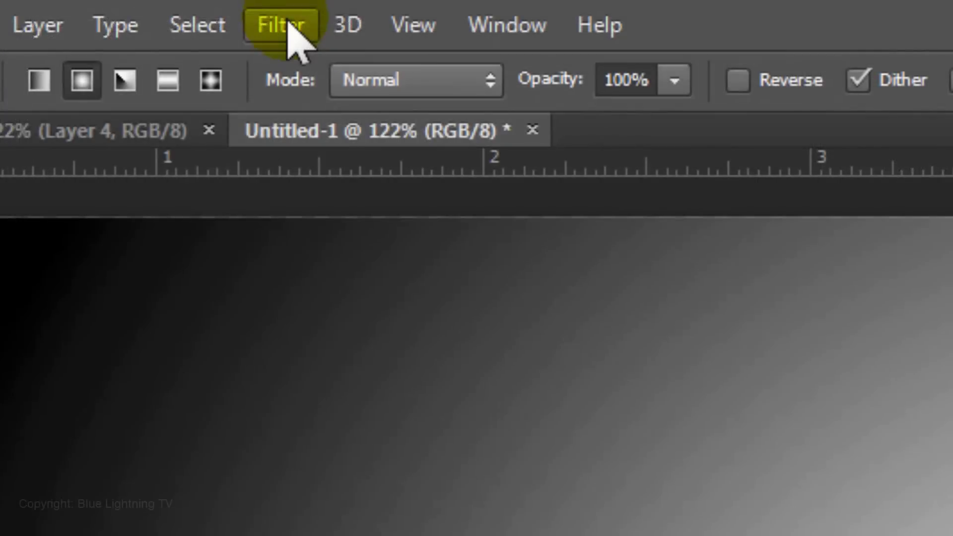
- Apply the Glass filter with Distortion 11, Smoothness 1, Frosted texture and Scaling 100
left_click(160, 7)
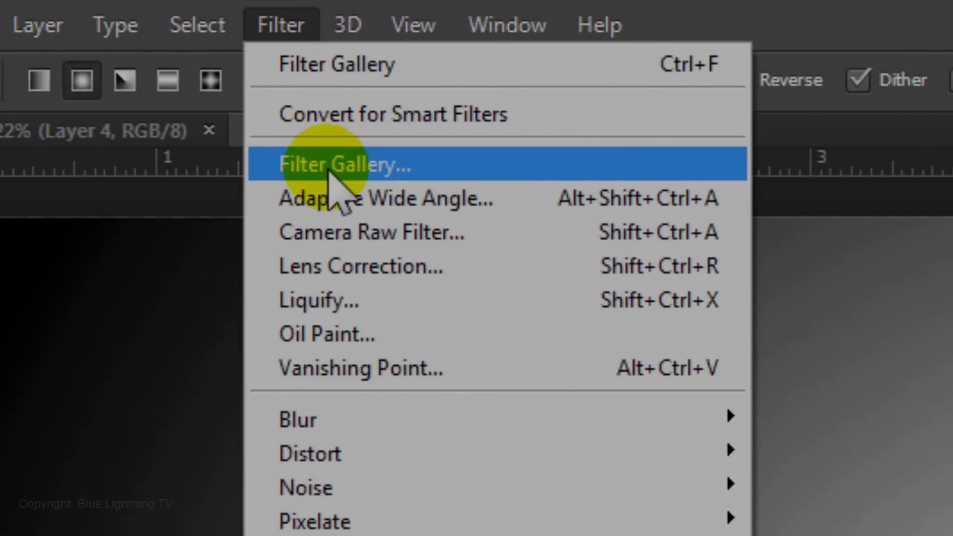
left_click(330, 166)
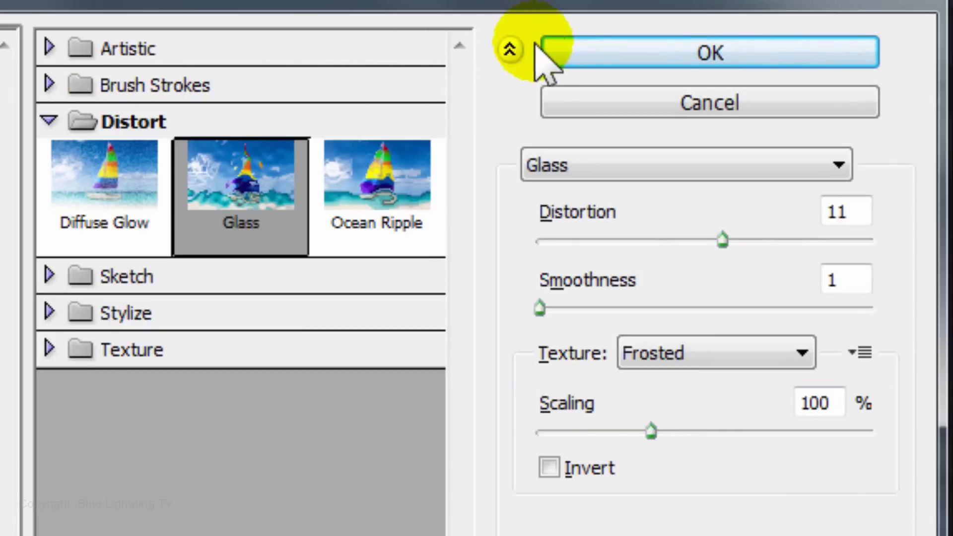
left_click(579, 53)
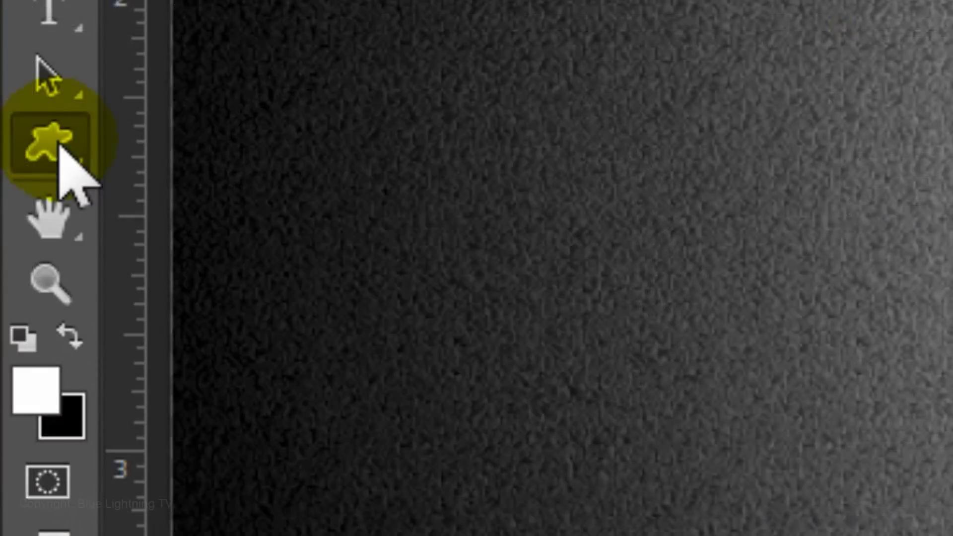
- Choose the Polygon Tool in Shape mode with No Color fill, and begin setting its stroke colour
left_click(12, 277)
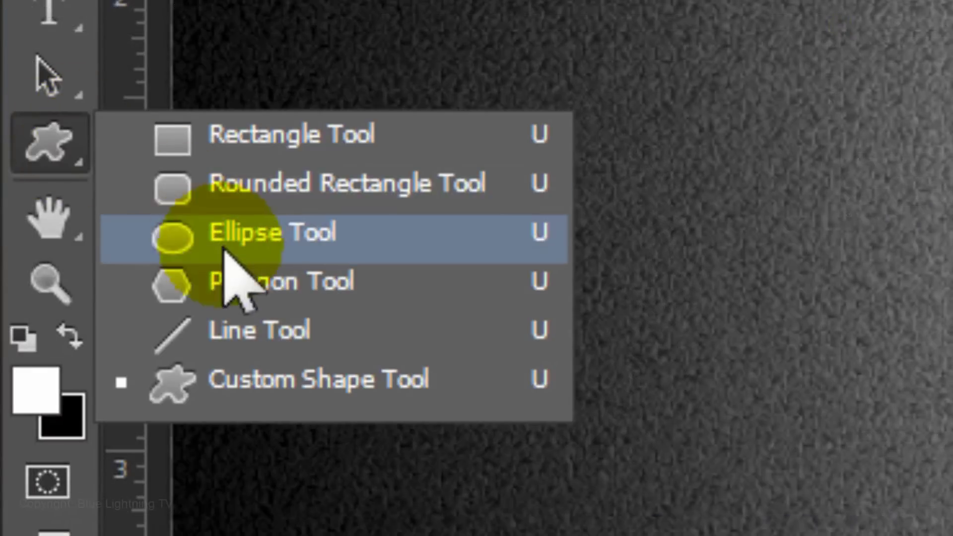
left_click(276, 284)
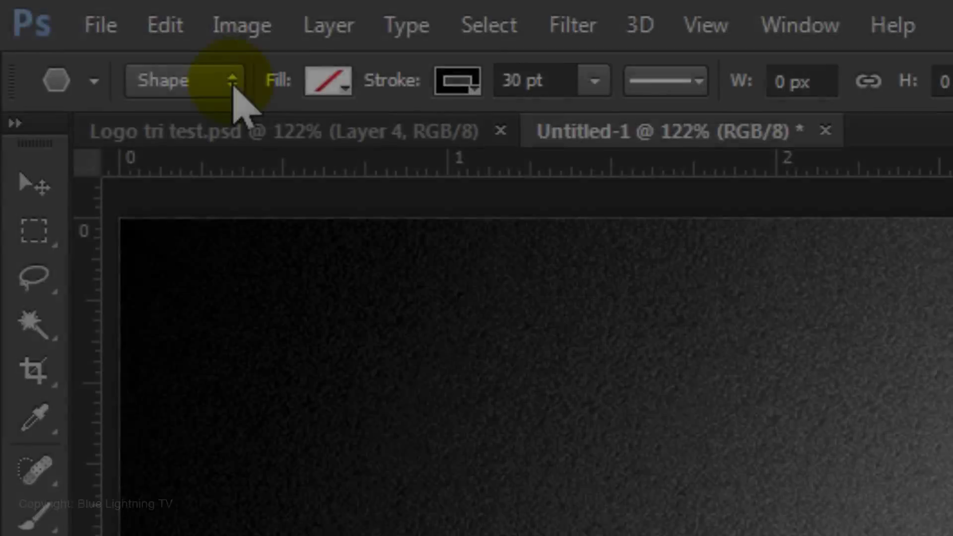
left_click(230, 82)
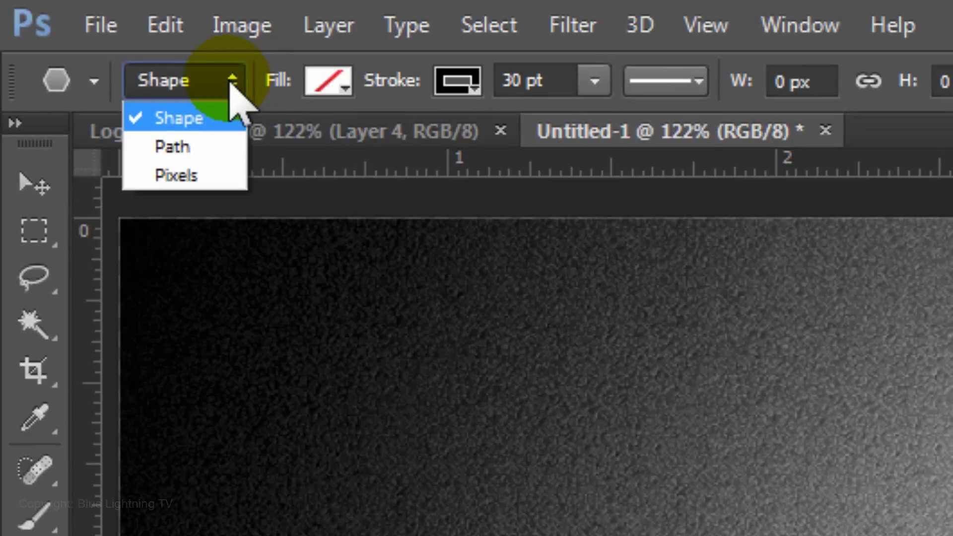
left_click(229, 84)
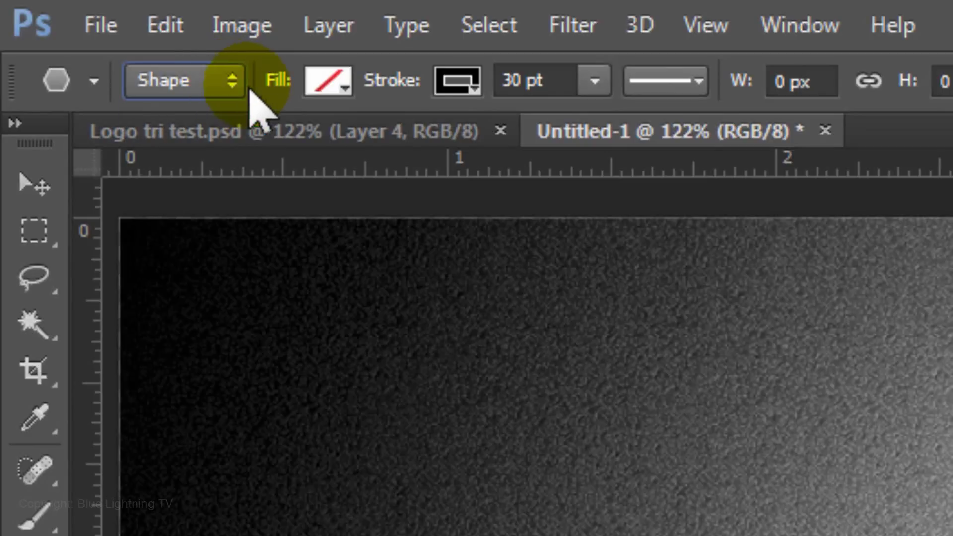
left_click(347, 92)
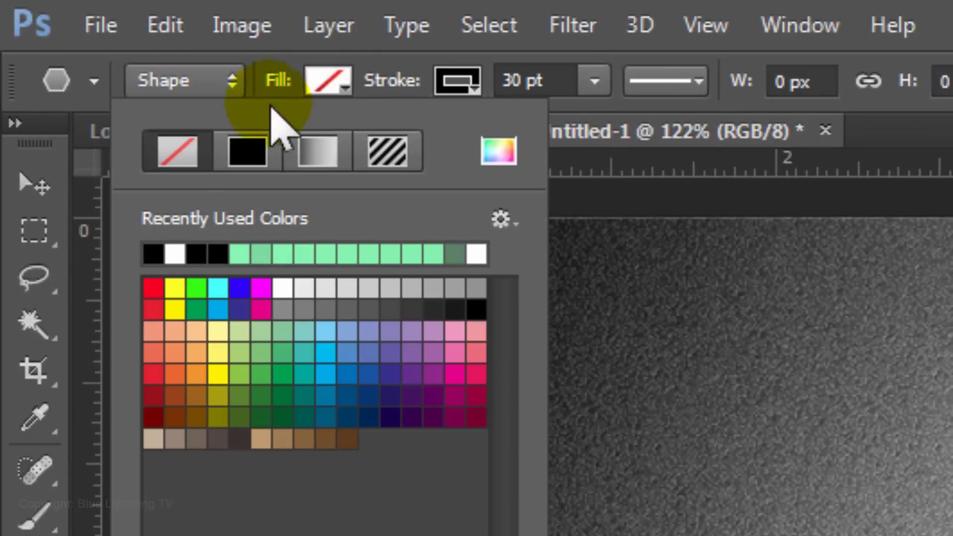
left_click(179, 161)
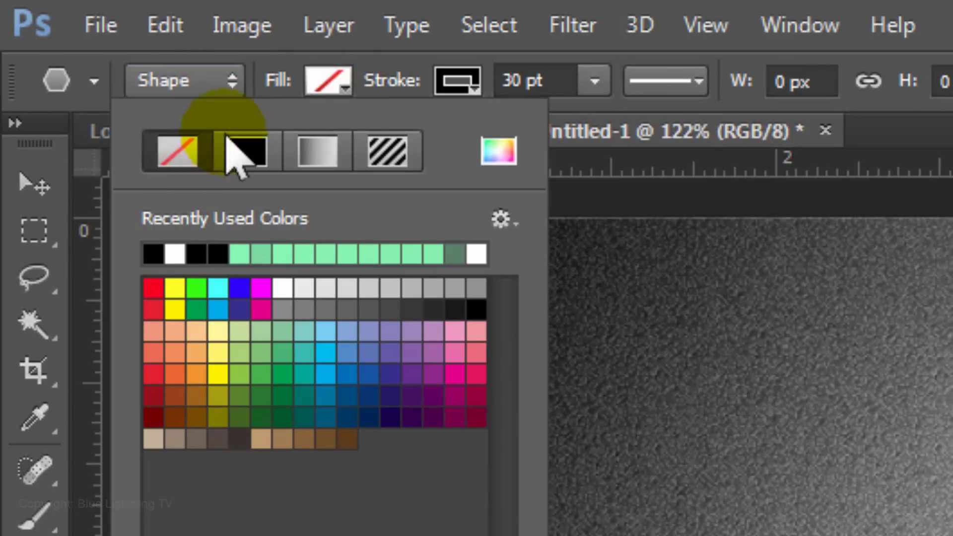
left_click(333, 85)
left_click(471, 89)
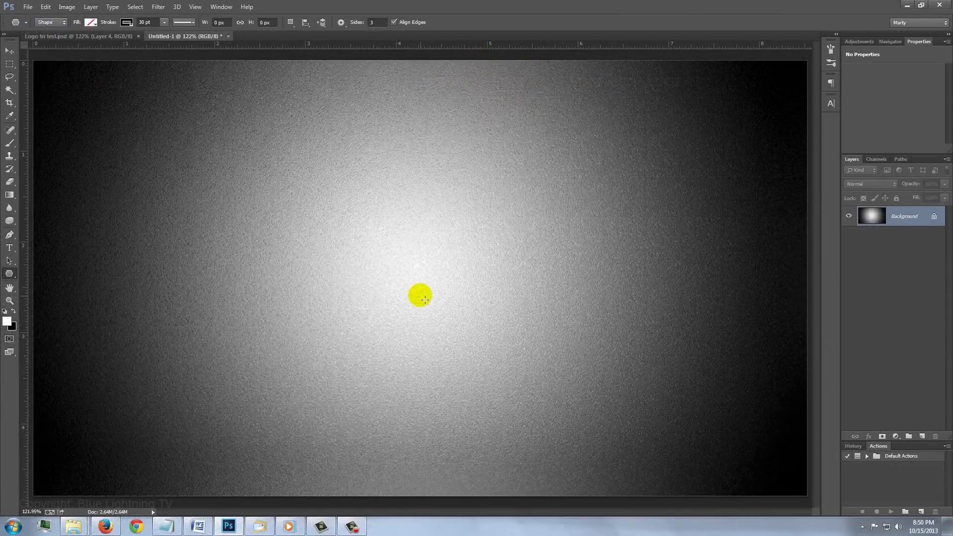
- Shift-drag from the canvas centre to draw a large upright triangle with a black outline
left_click_drag(425, 299, 523, 111)
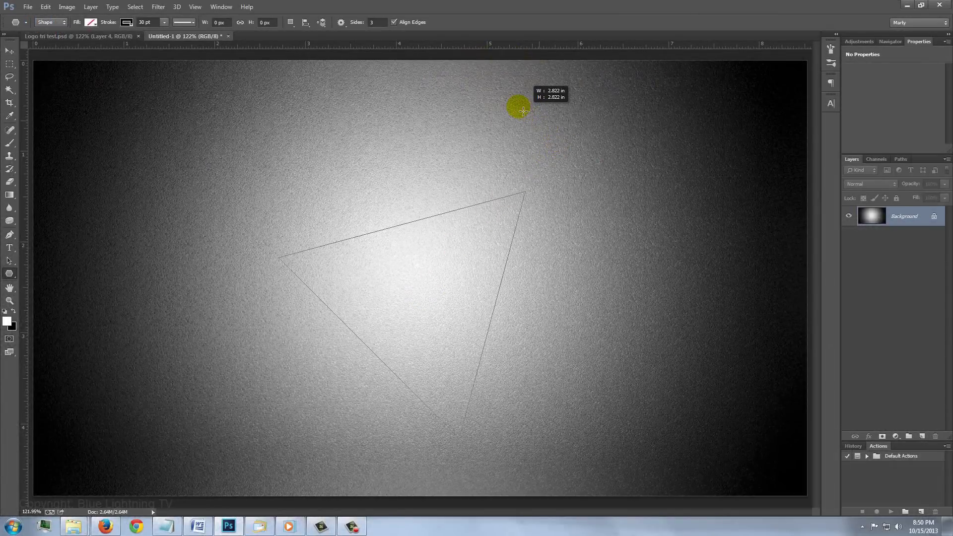
key("shift")
left_click_drag(523, 111, 491, 76)
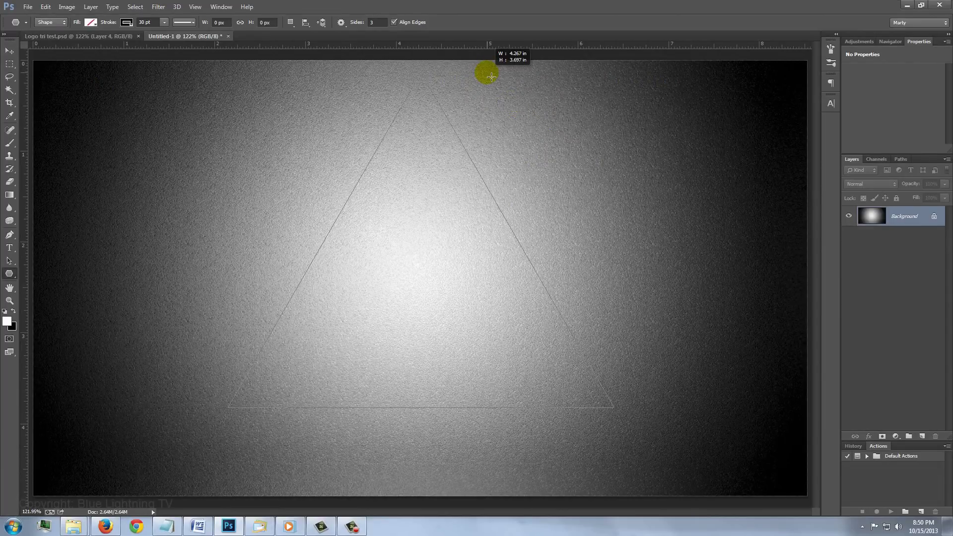
left_click_drag(490, 77, 490, 80)
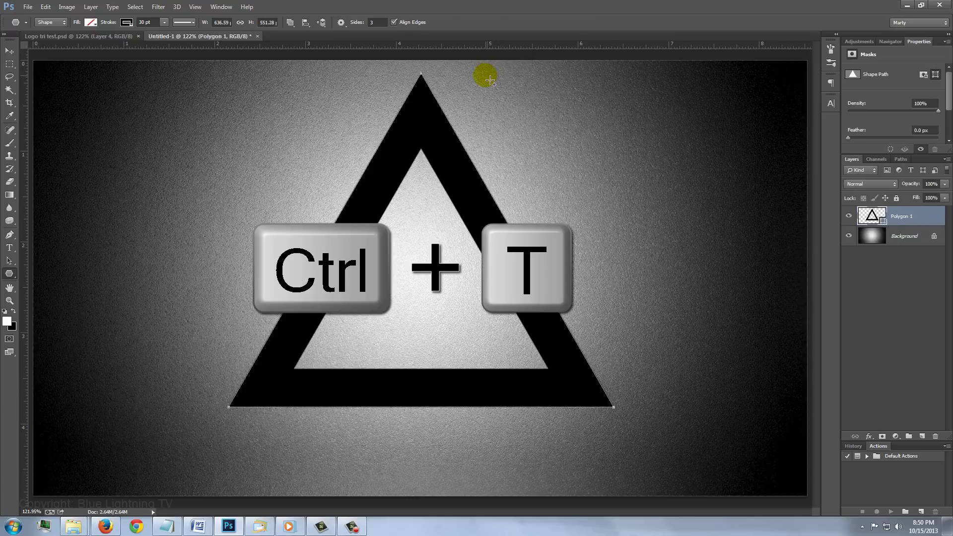
- Rotate the triangle upside down with Ctrl+T and move it lower on the canvas
key("ctrl+t")
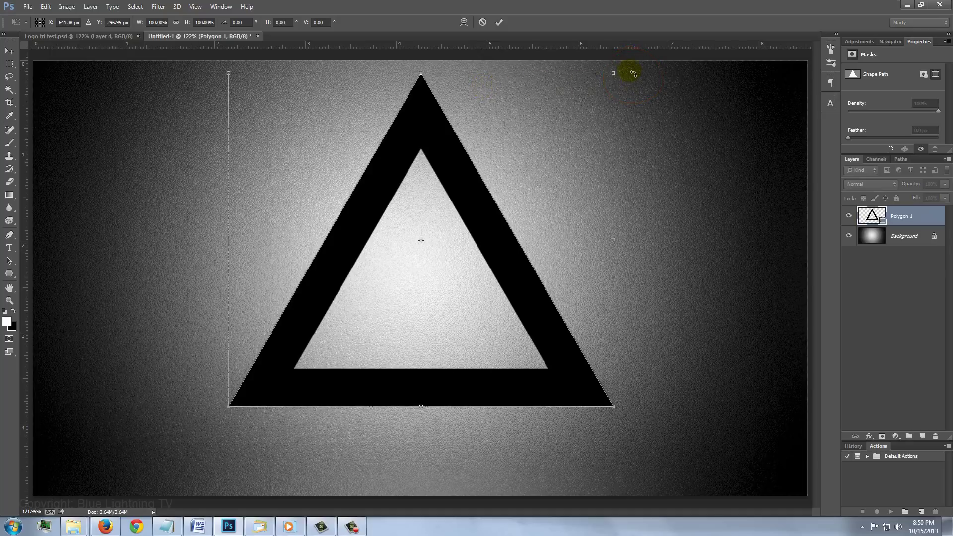
mouse_move(633, 74)
left_mouse_down()
mouse_move(435, 424)
mouse_move(245, 401)
left_mouse_up()
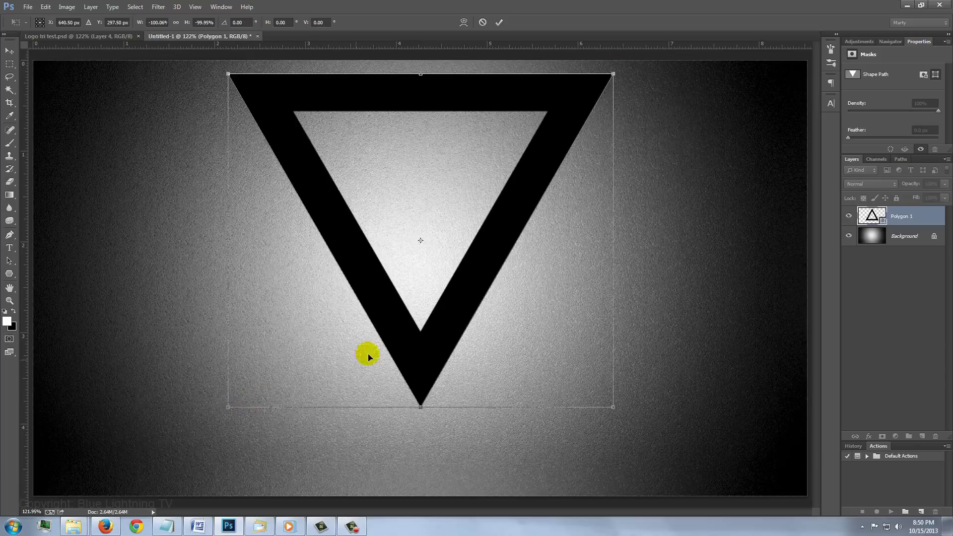
left_click_drag(433, 171, 436, 214)
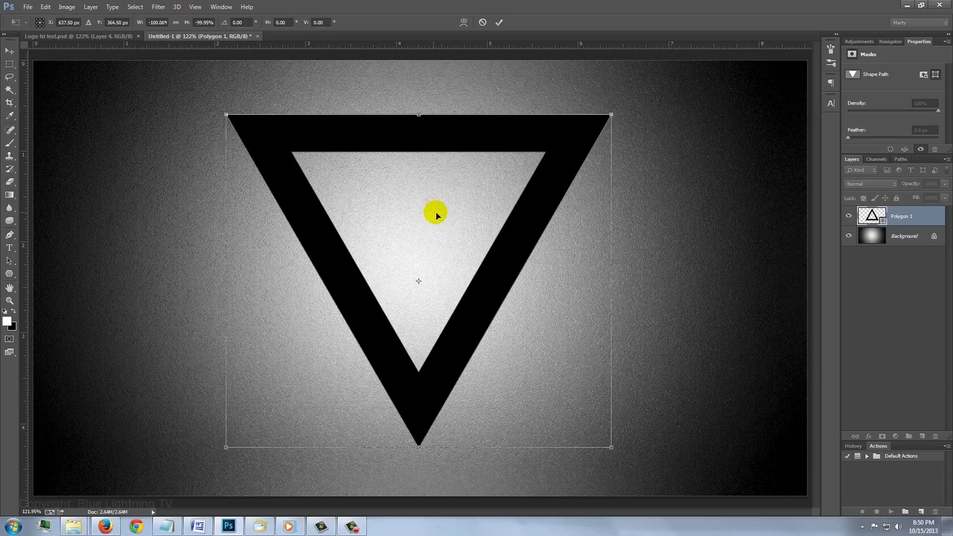
key("Return")
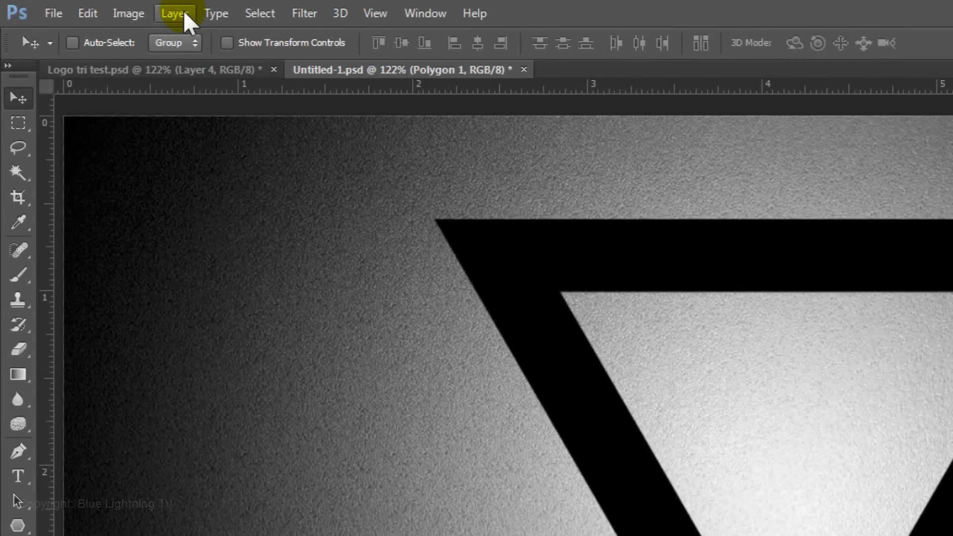
- Add a Bevel & Emboss effect to the triangle using the Chisel Hard technique
left_click(185, 13)
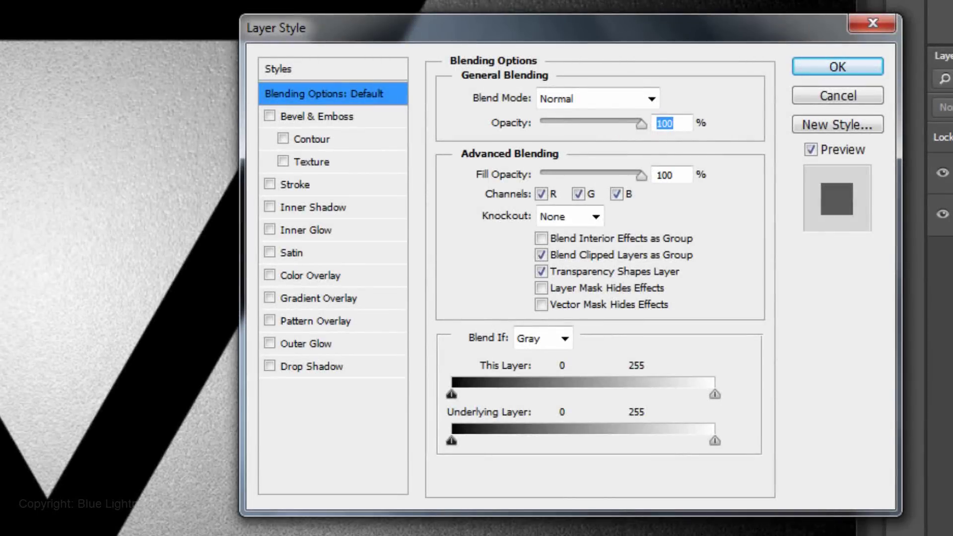
left_click(339, 117)
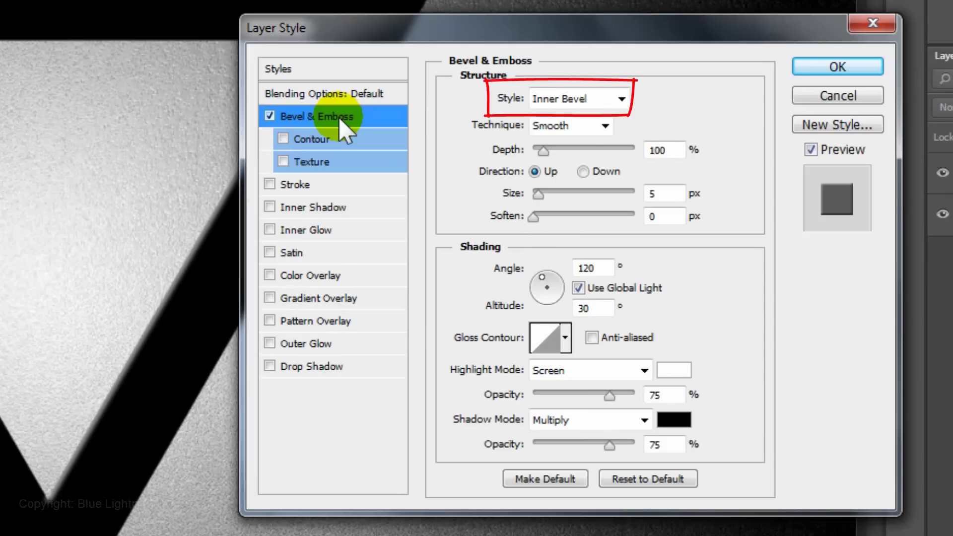
left_click(605, 126)
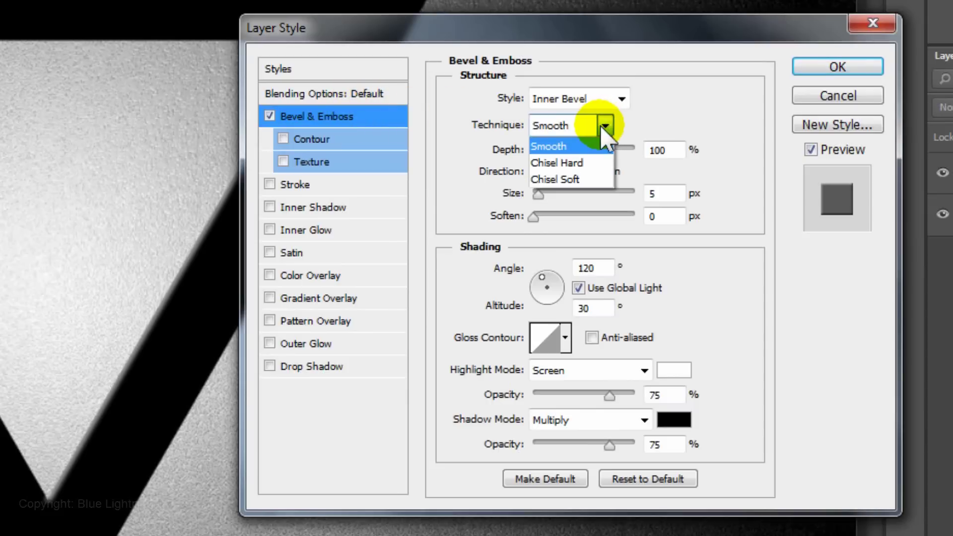
left_click(589, 163)
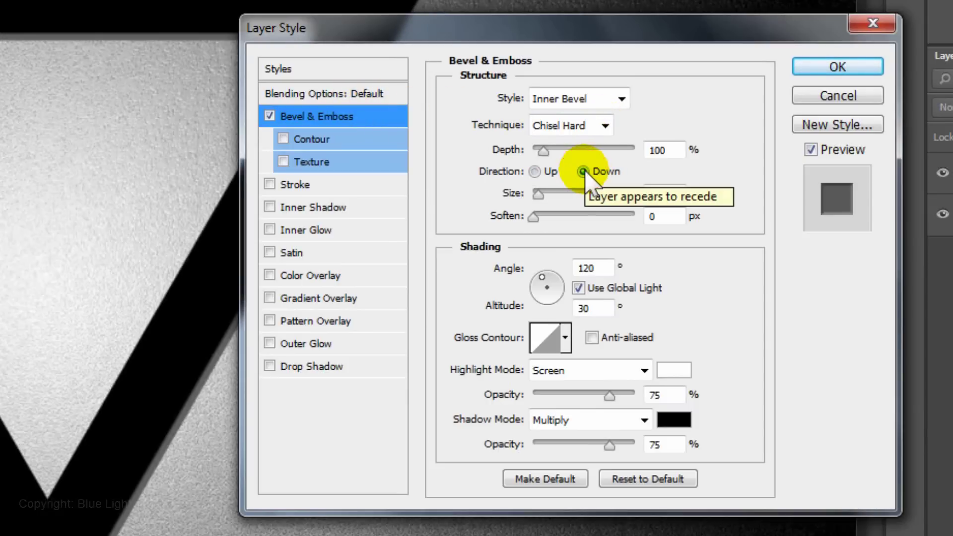
- Set bevel size 16, angle 90° without global light, altitude 0, and pick the highlight colour
double_click(665, 193)
type("16")
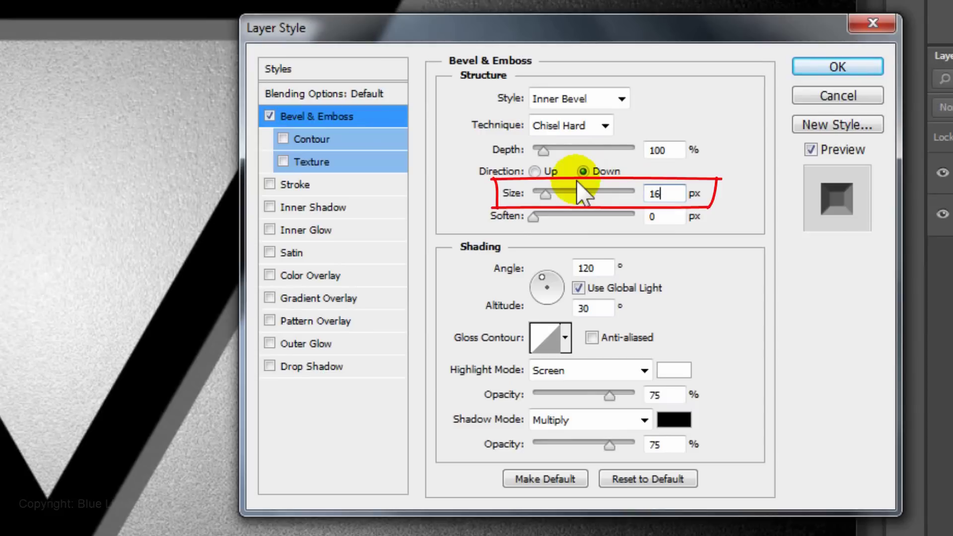
left_click(578, 288)
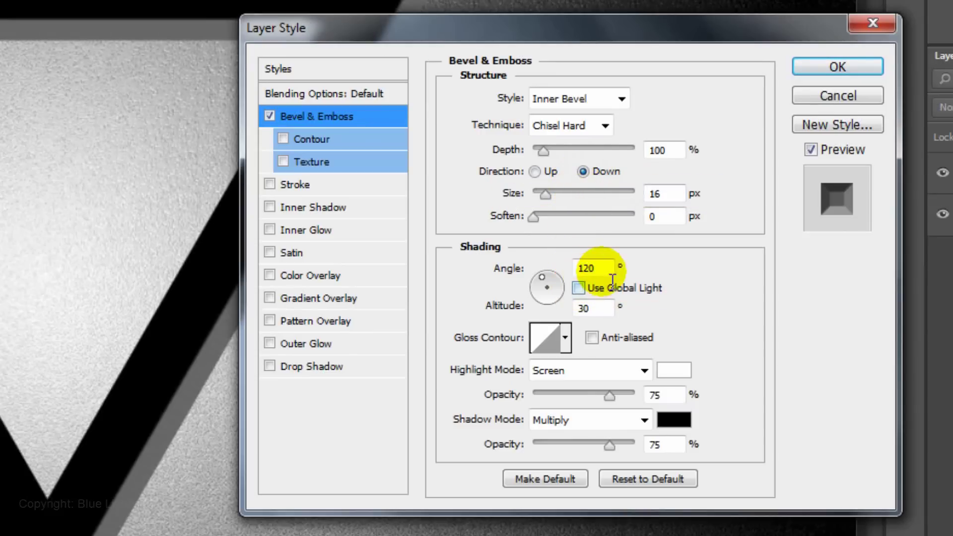
left_click_drag(612, 268, 567, 274)
type("90")
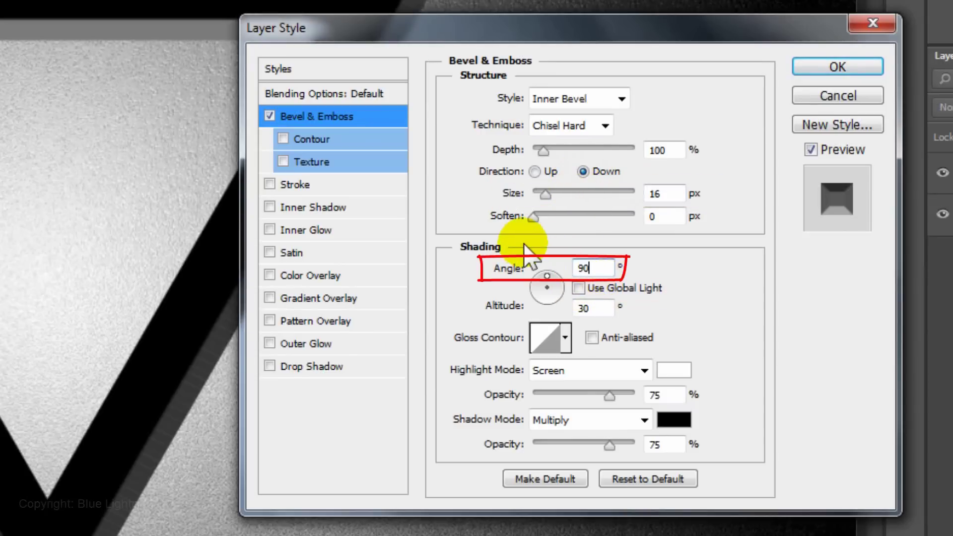
left_click_drag(604, 312, 509, 305)
type("0")
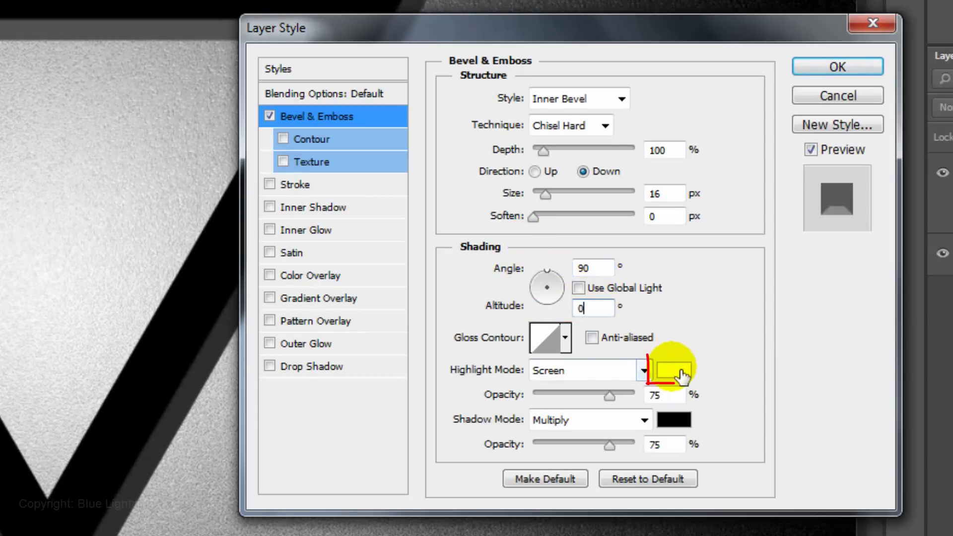
left_click(684, 376)
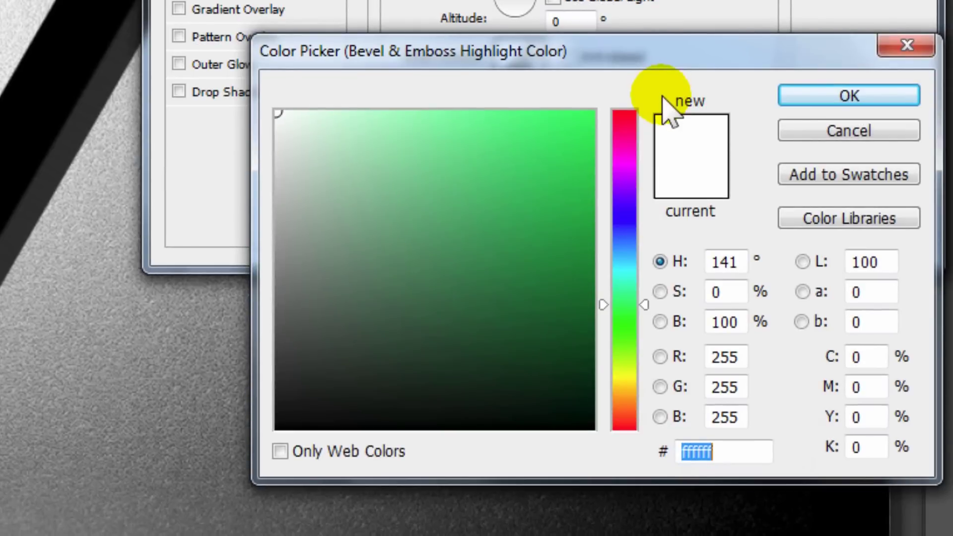
- Make the bevel highlight pale green AEFFCB and turn on the bevel's Contour
type("AEFFCB")
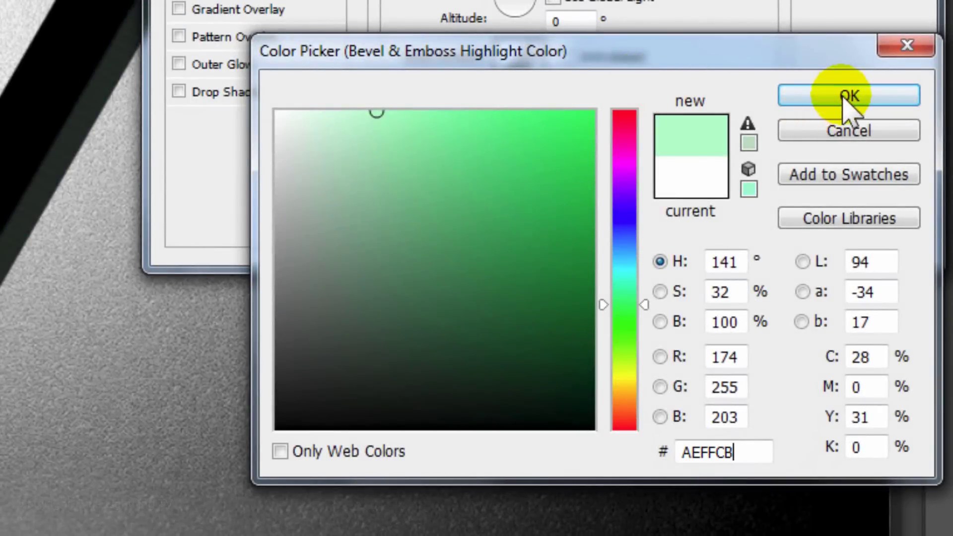
left_click(847, 98)
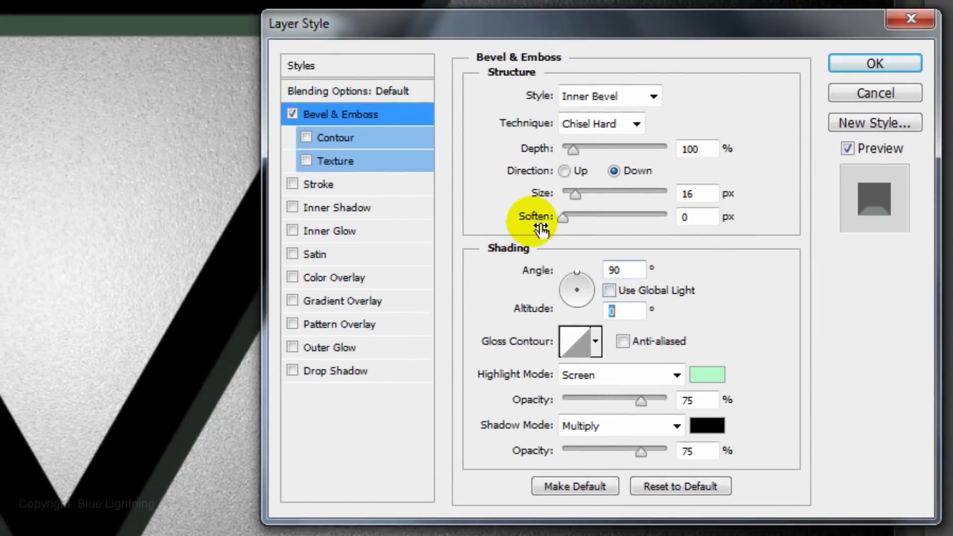
left_click(306, 138)
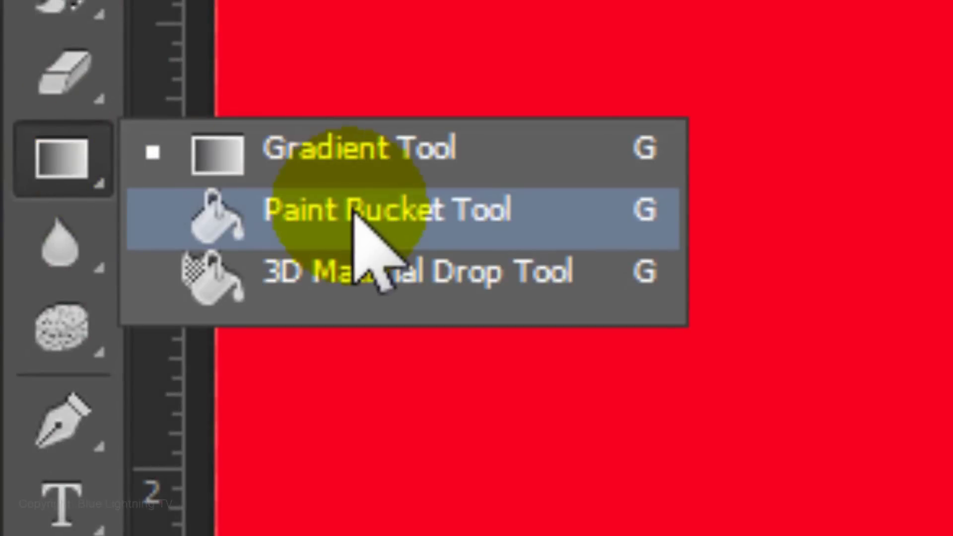
- Paint-bucket outside the triangle in Quick Mask, exit it, and invert to select the interior
left_click(355, 211)
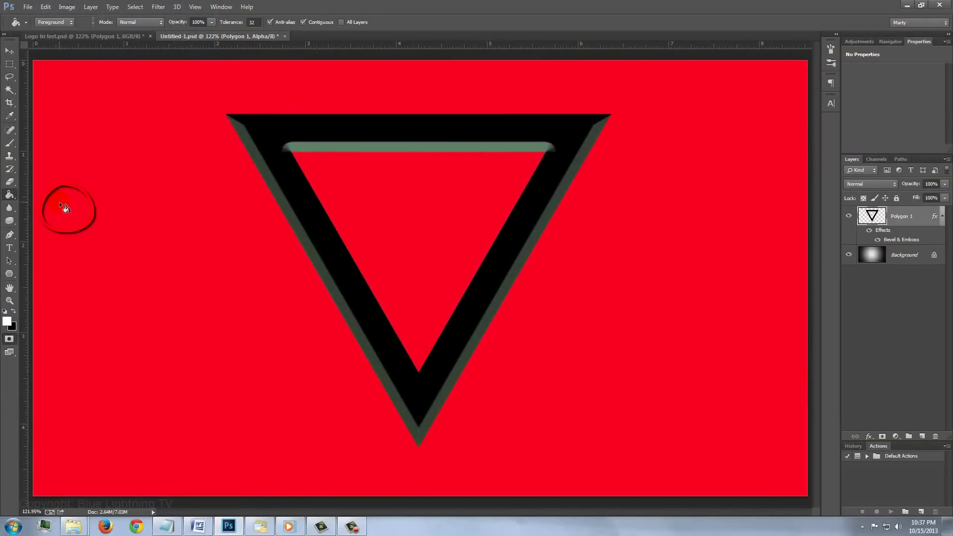
left_click(64, 208)
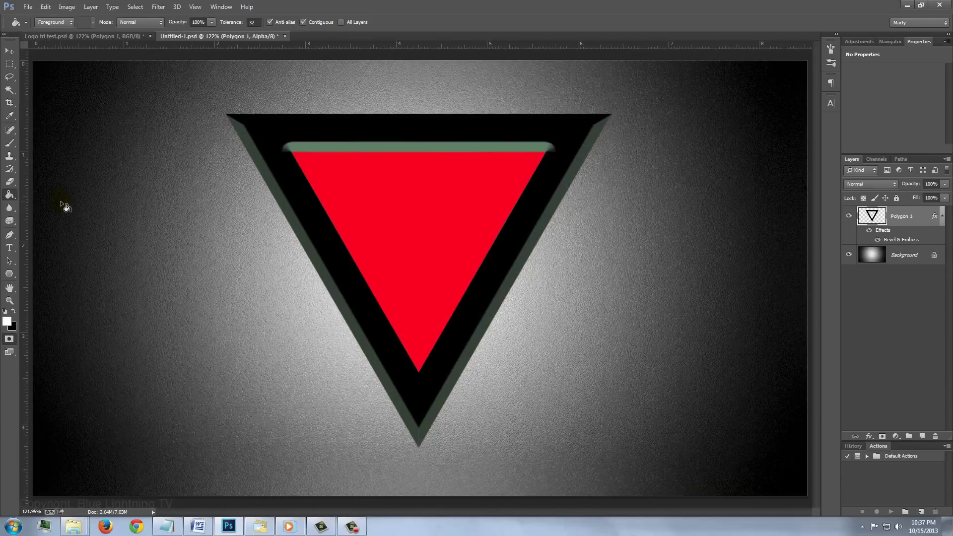
key("q")
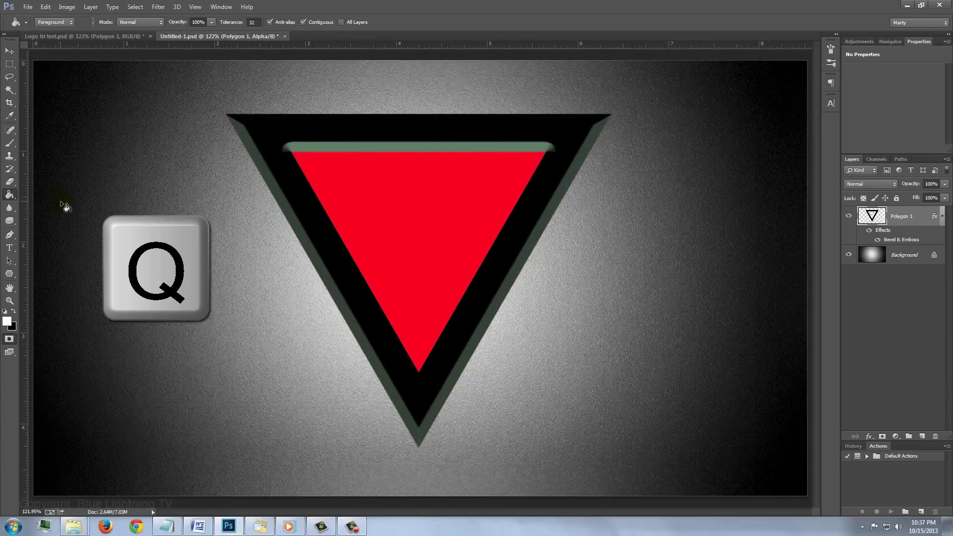
key("q")
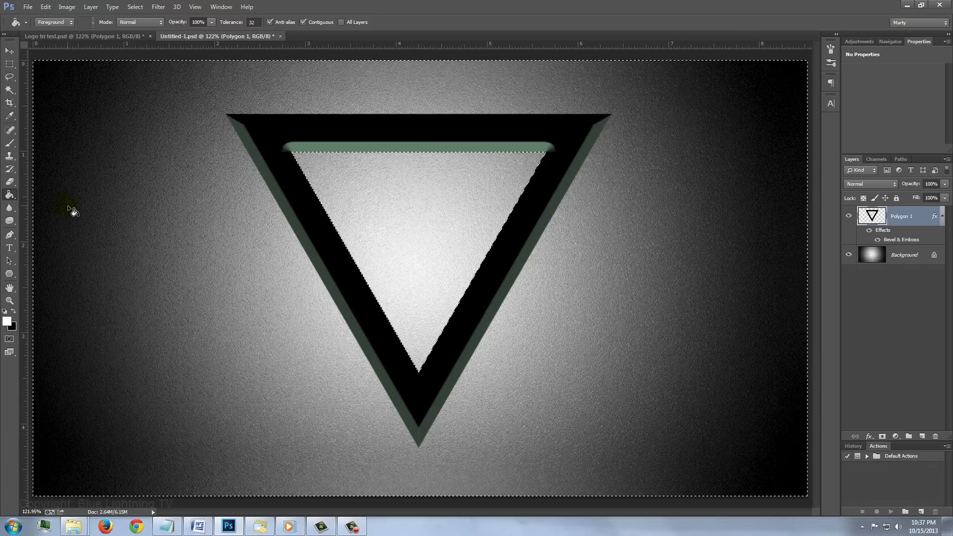
key("ctrl+shift+i")
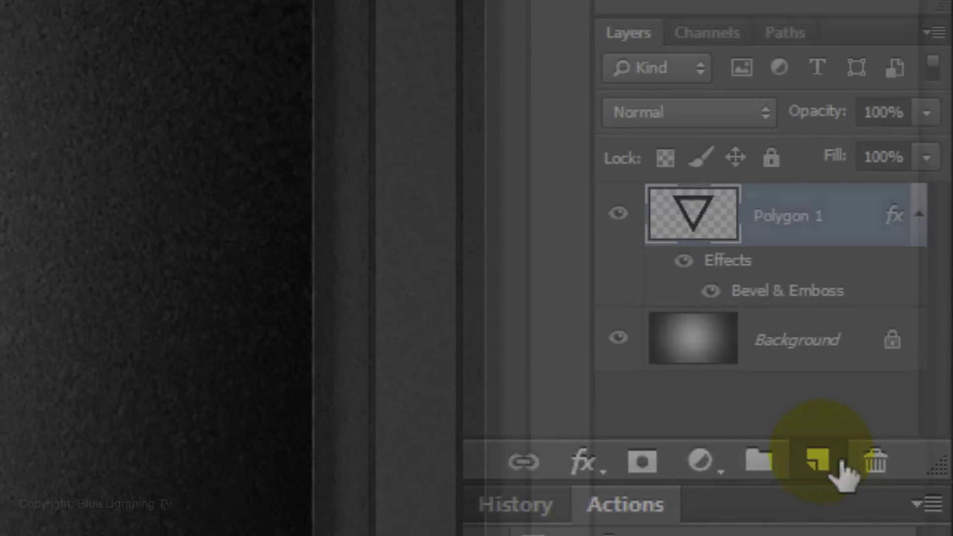
- Add a new layer masked to the triangle's interior and fill it with white
left_click(842, 464)
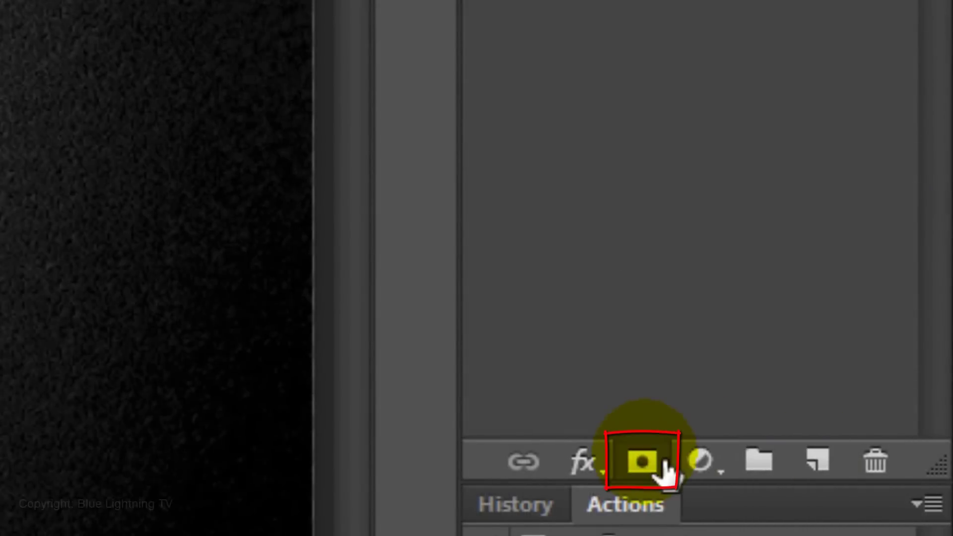
left_click(664, 464)
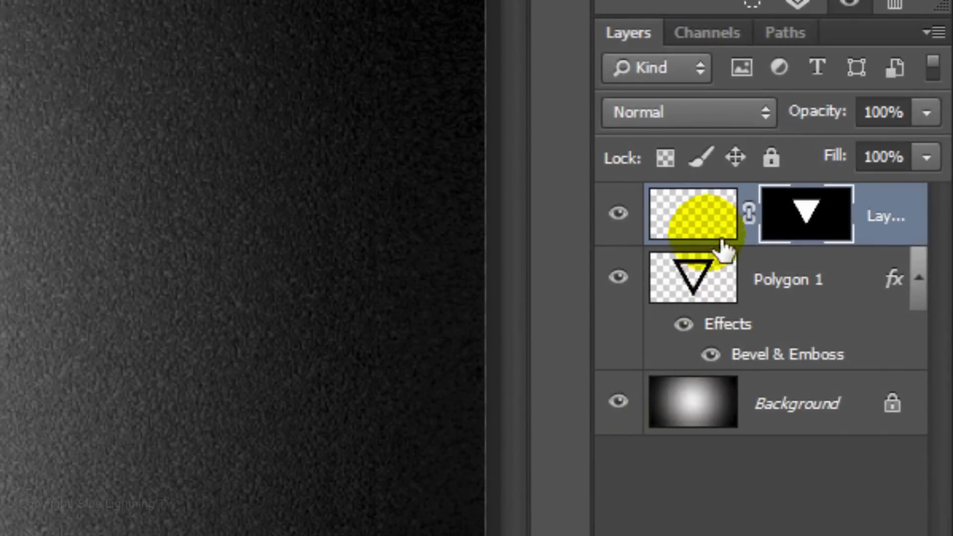
left_click(714, 218)
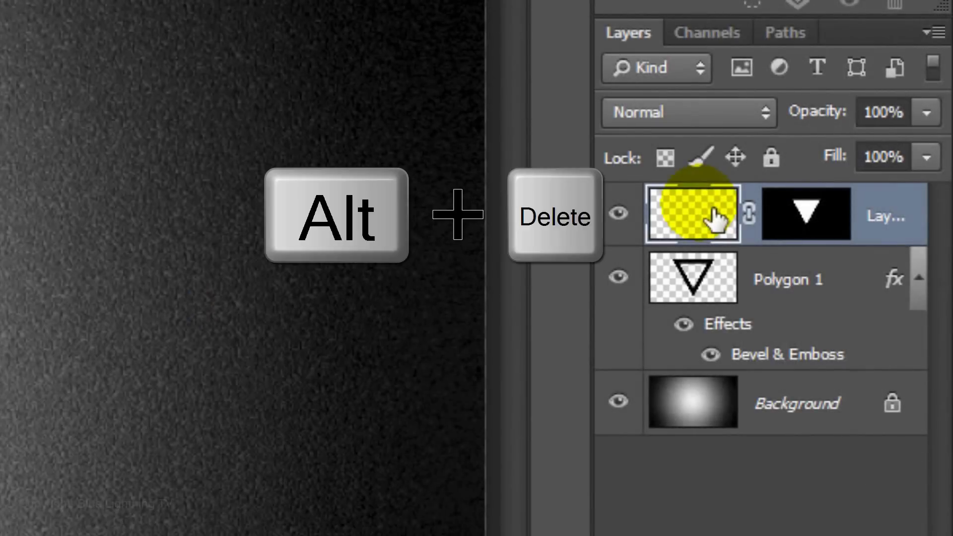
key("alt+Delete")
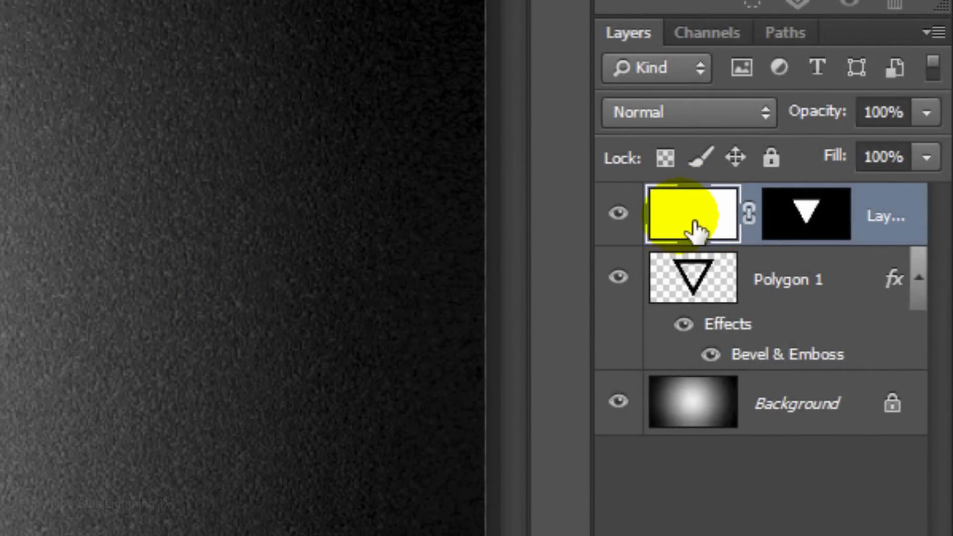
- Add a Gradient Overlay to the triangle layer with its left stop set to light green 80F8B6
double_click(694, 231)
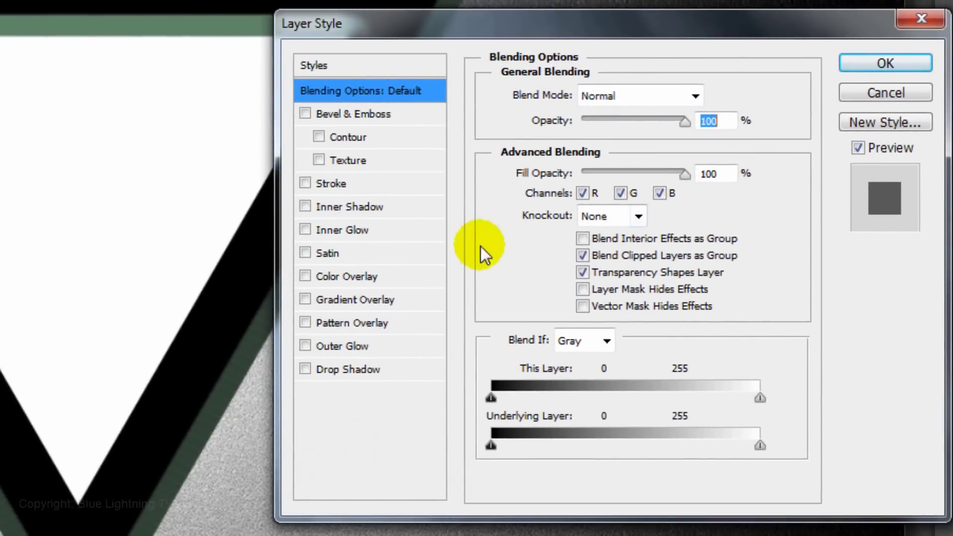
left_click(373, 300)
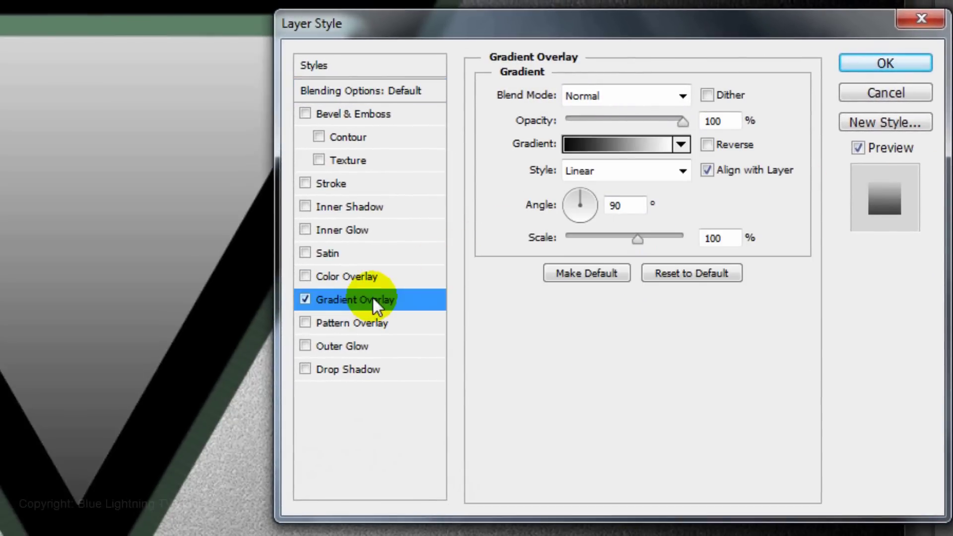
left_click(612, 144)
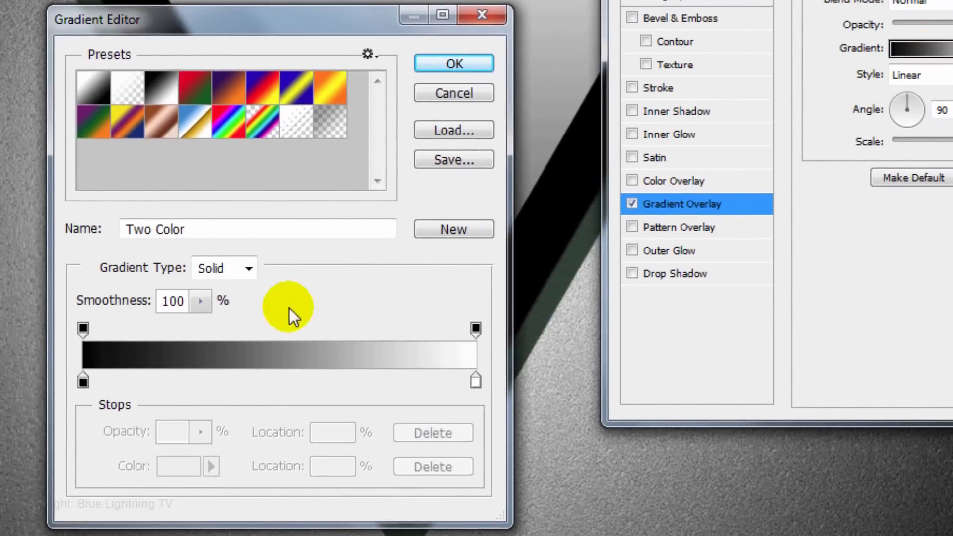
left_click(83, 382)
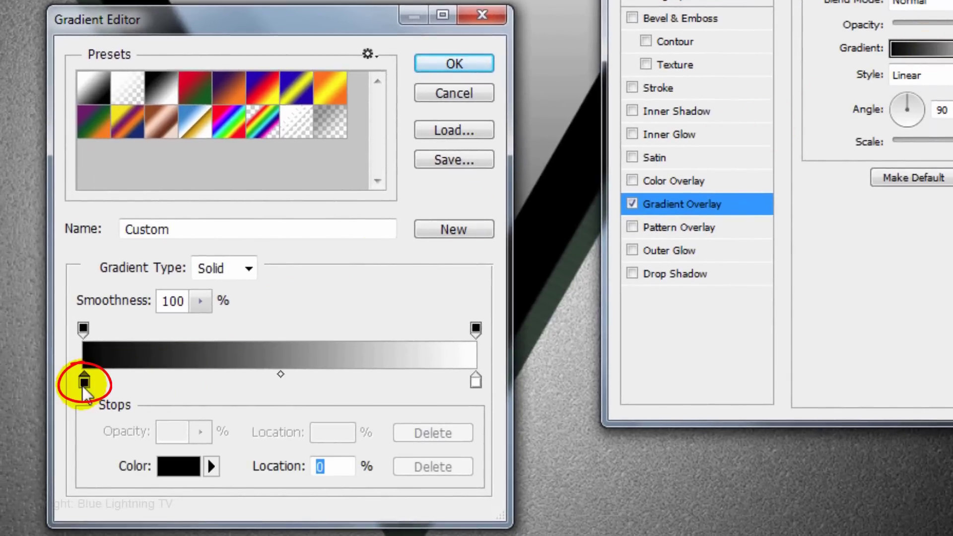
left_click(178, 466)
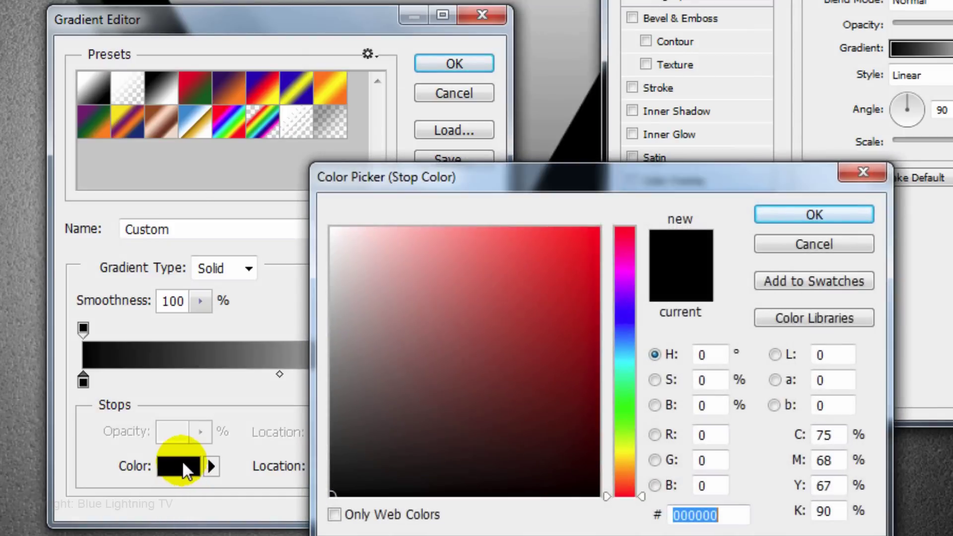
type("80F")
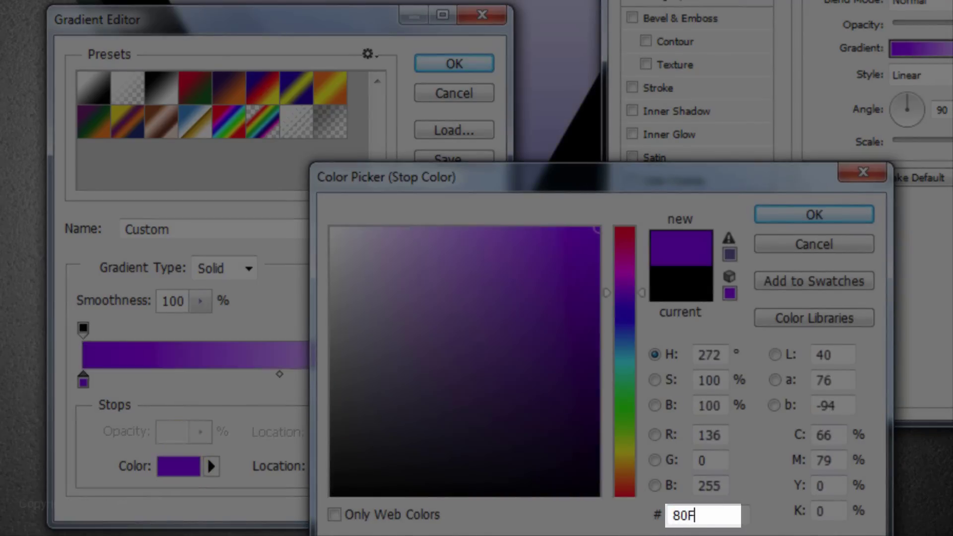
type("8B6")
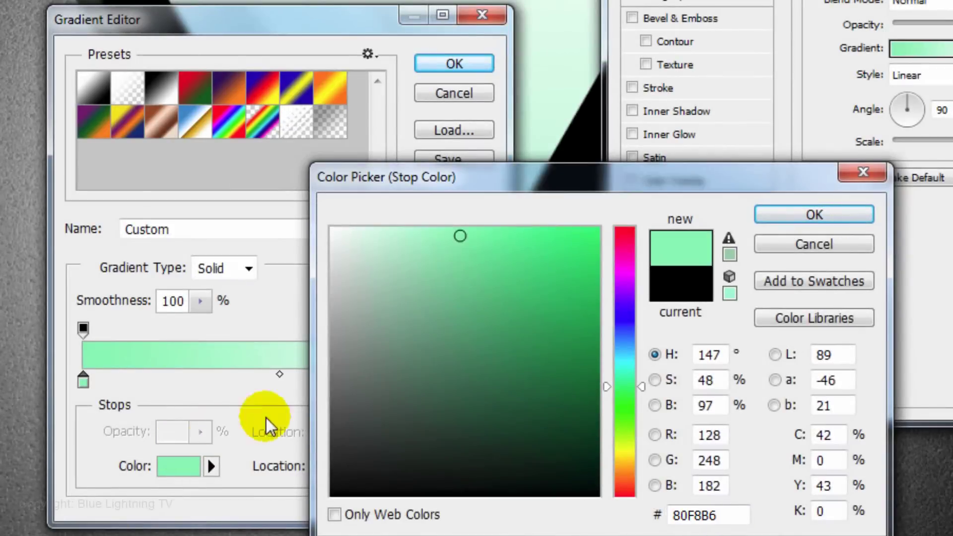
left_click(814, 219)
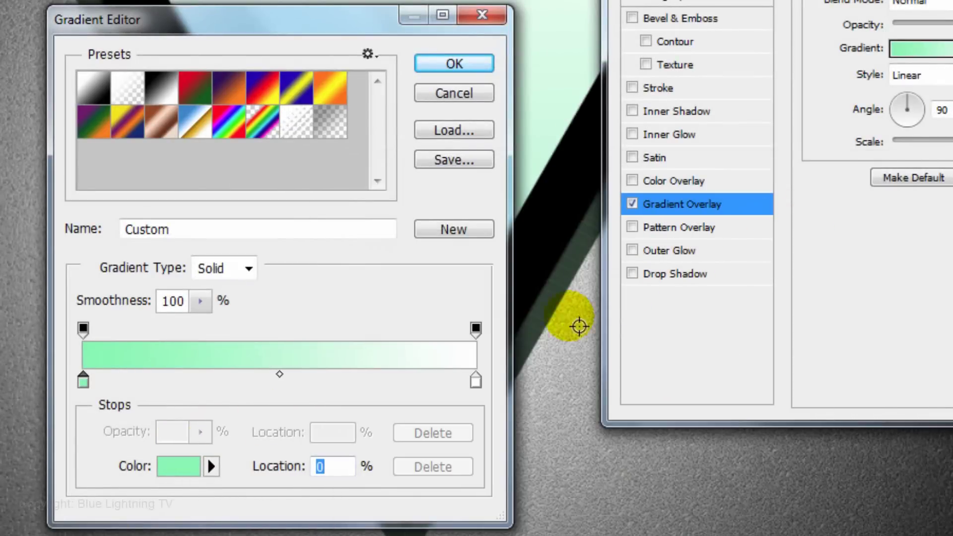
- Set the right gradient stop to dark green 1C571C and scale the overlay to 50%
left_click(476, 380)
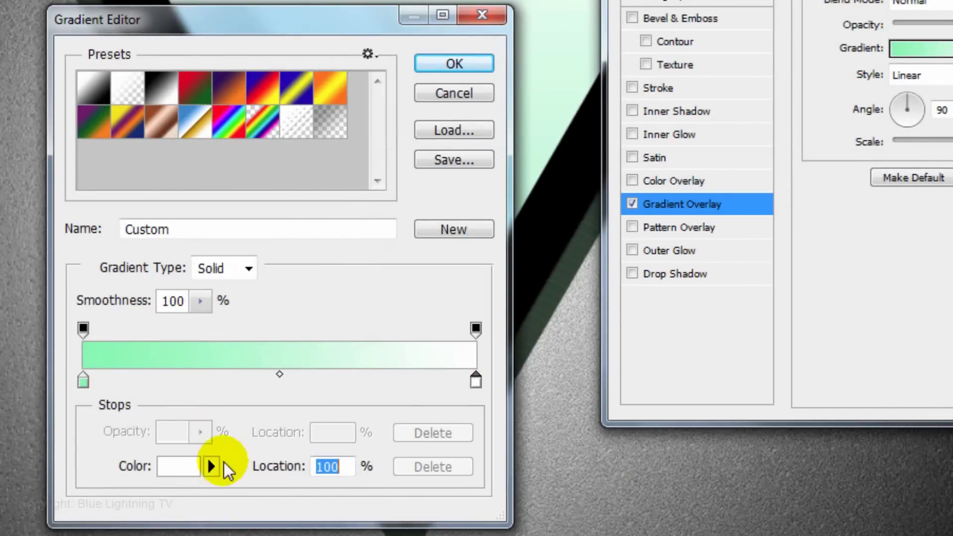
left_click(193, 475)
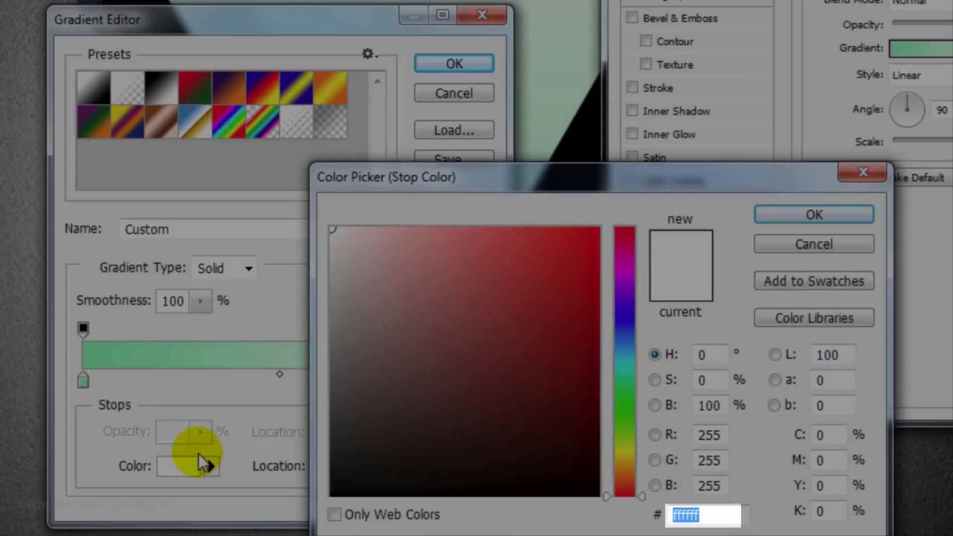
type("1C571C")
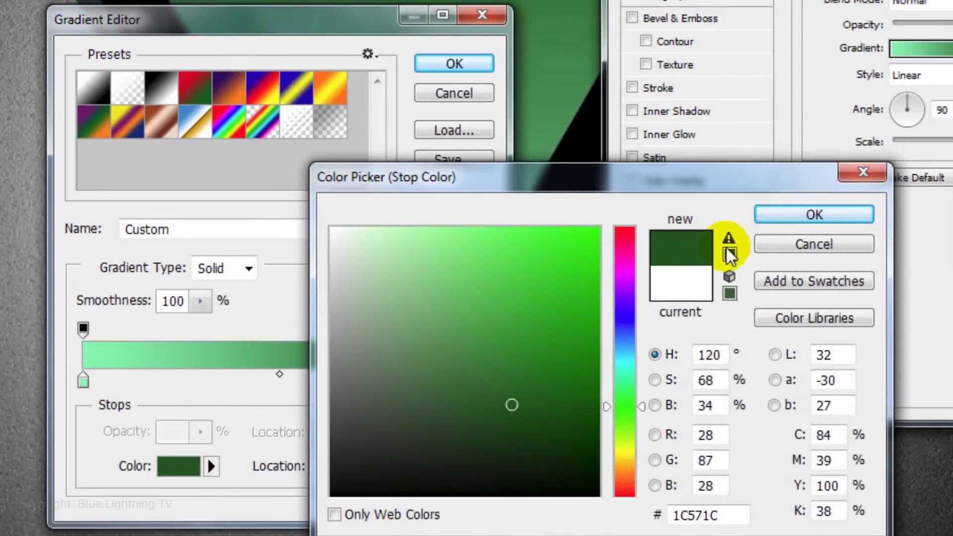
left_click(814, 213)
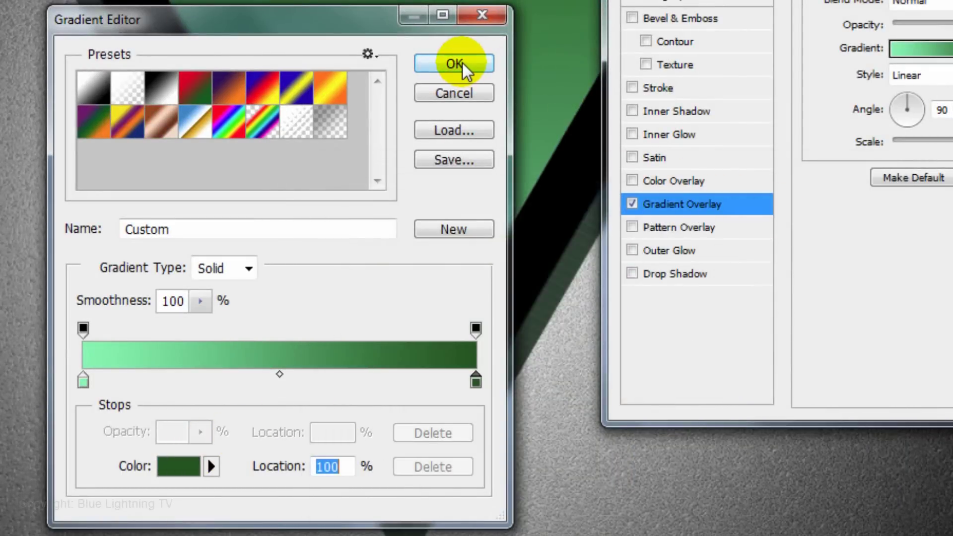
left_click(461, 63)
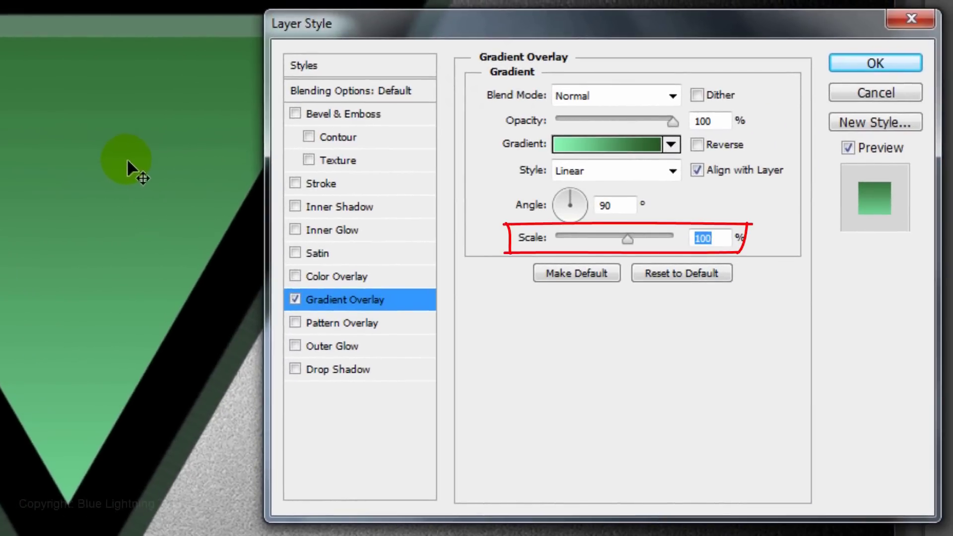
type("50")
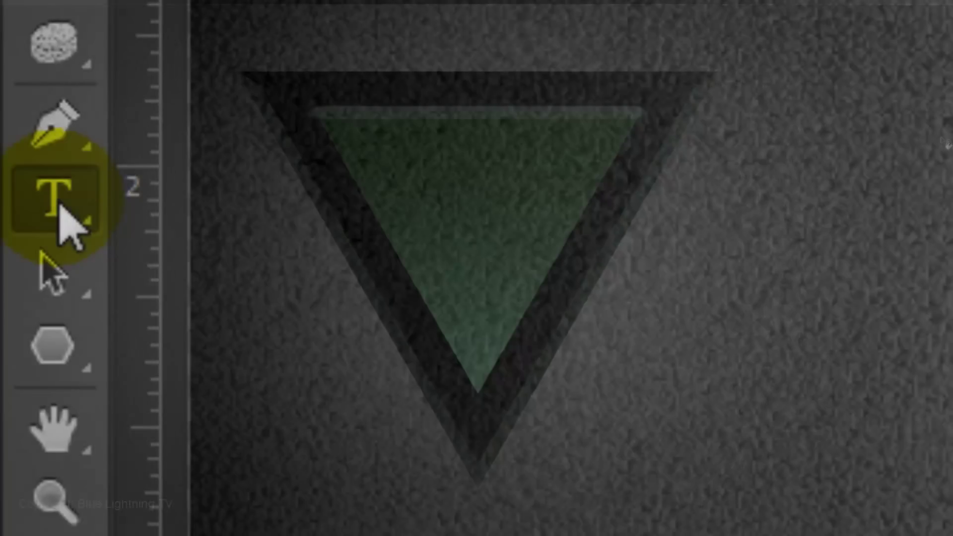
- Set up horizontal type in Unlearned 2 BRK at 190 pt with black text colour
left_click(59, 208)
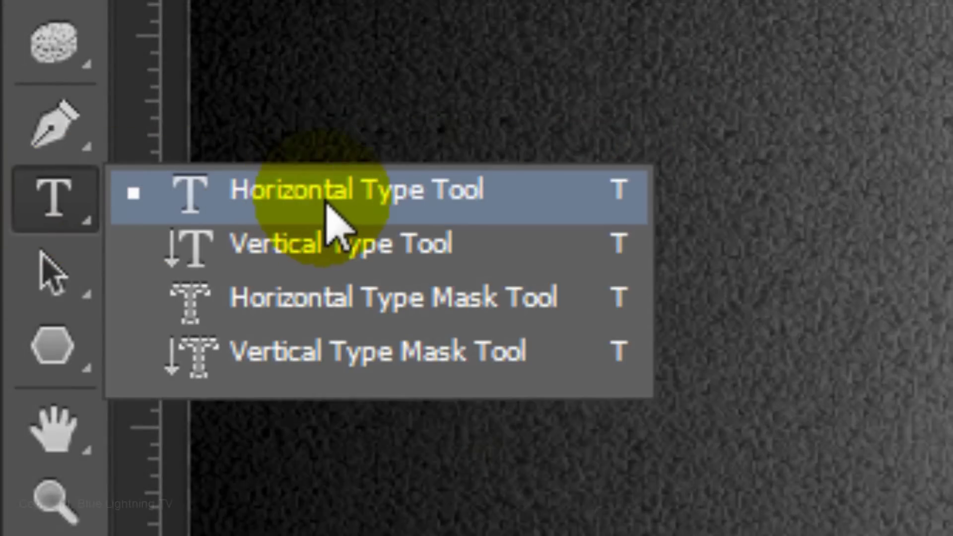
left_click(328, 218)
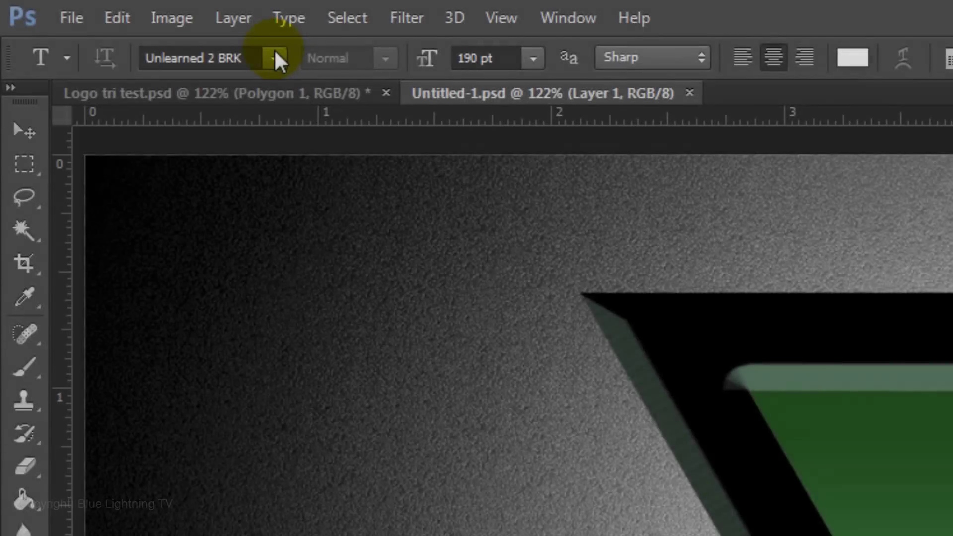
left_click(274, 59)
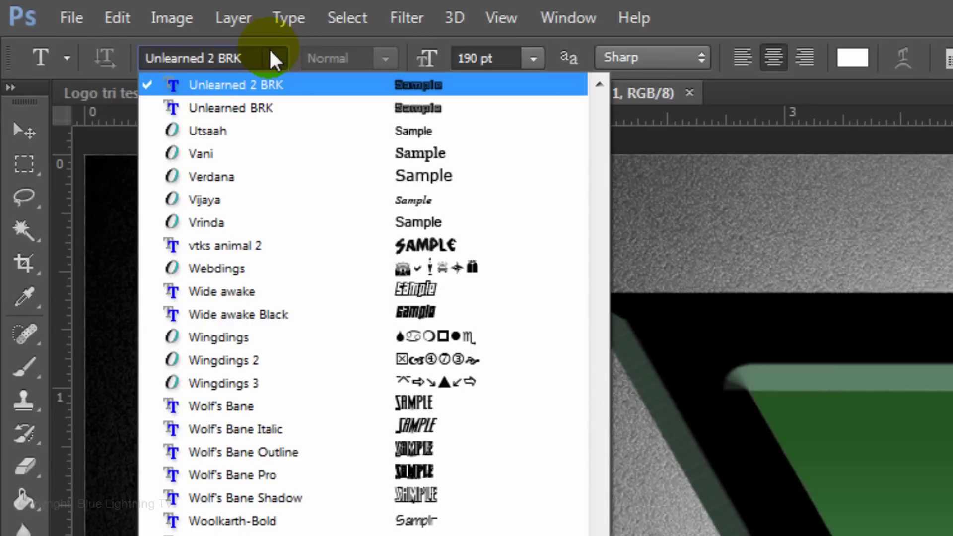
left_click(272, 55)
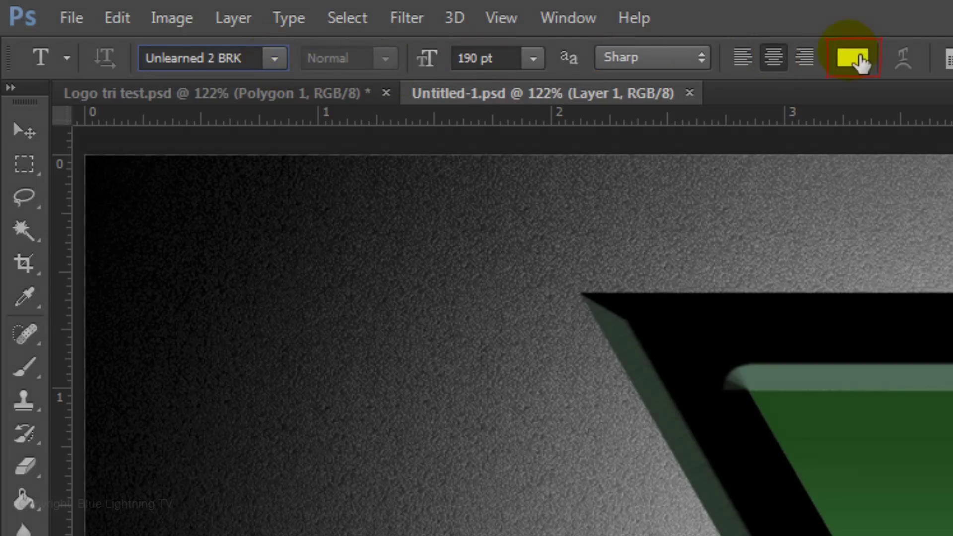
left_click(861, 63)
left_click_drag(164, 396, 133, 477)
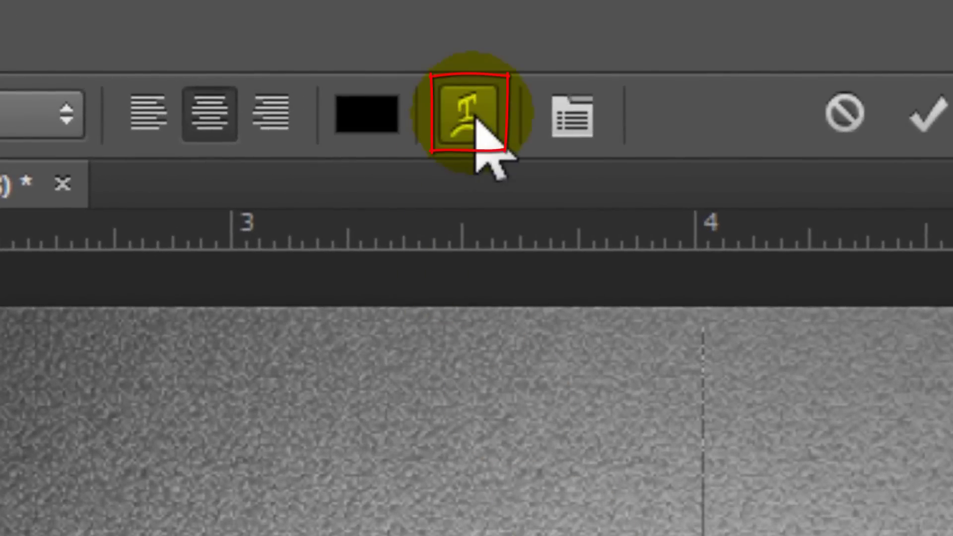
- Warp the BLTV lettering with the Arch style at a 25% bend
left_click(469, 114)
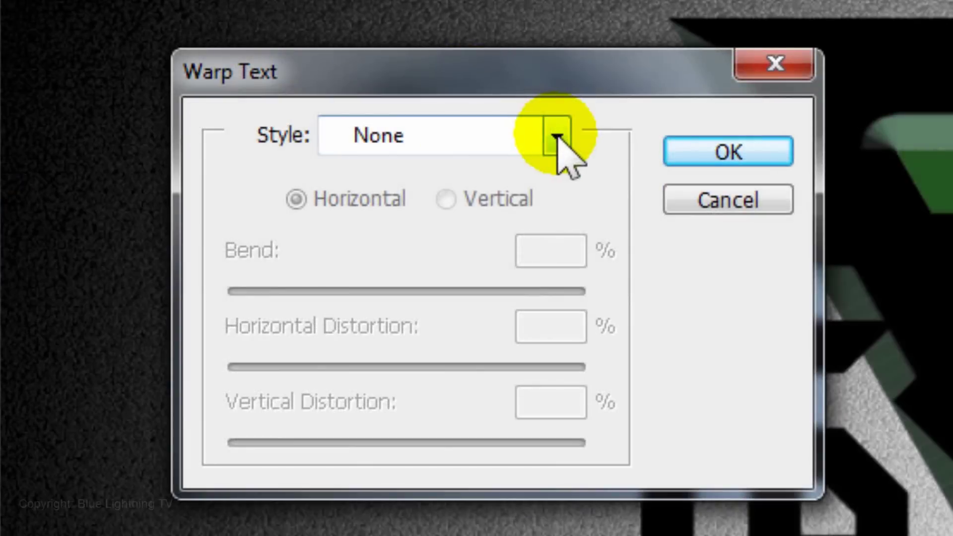
left_click(556, 136)
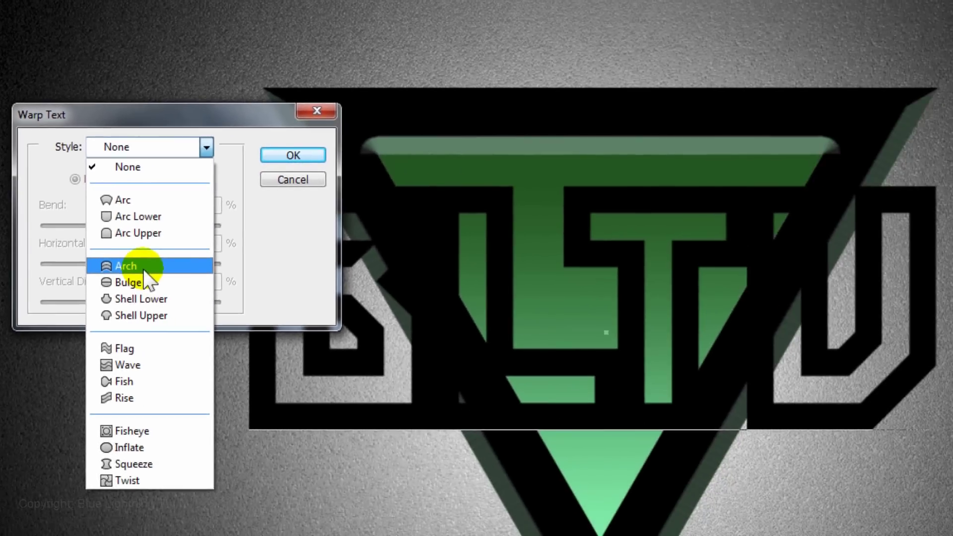
left_click(145, 266)
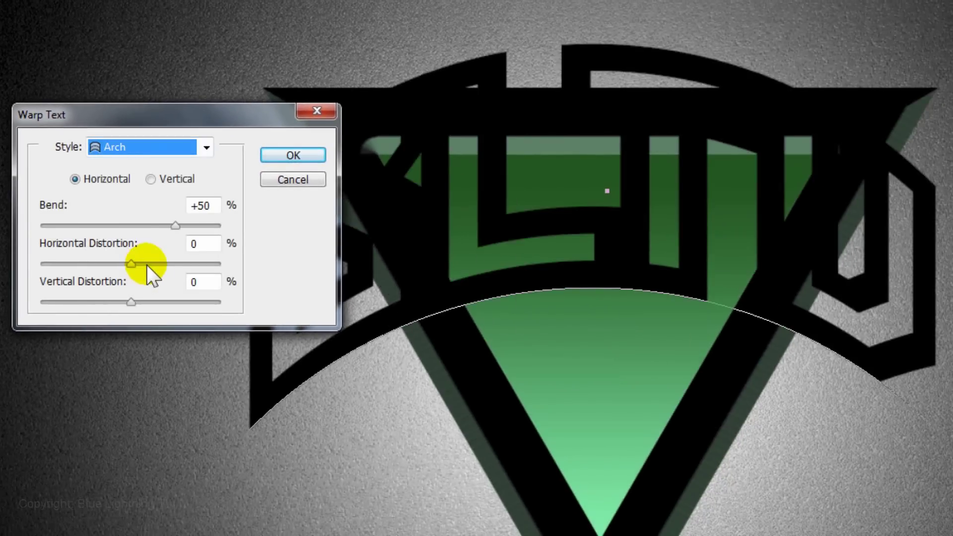
double_click(218, 205)
type("25")
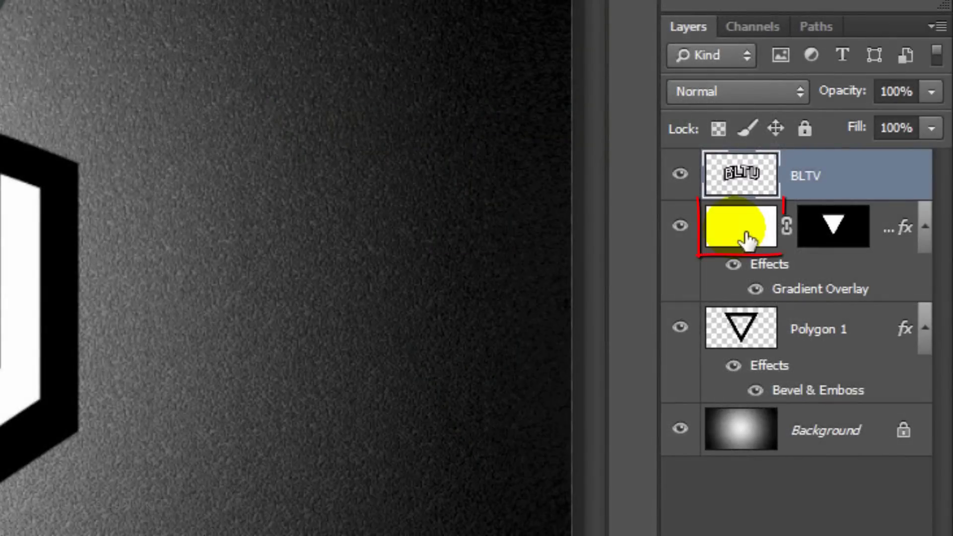
- Select the green gradient layer and load the Symbols set into the Custom Shape Tool
left_click(750, 237)
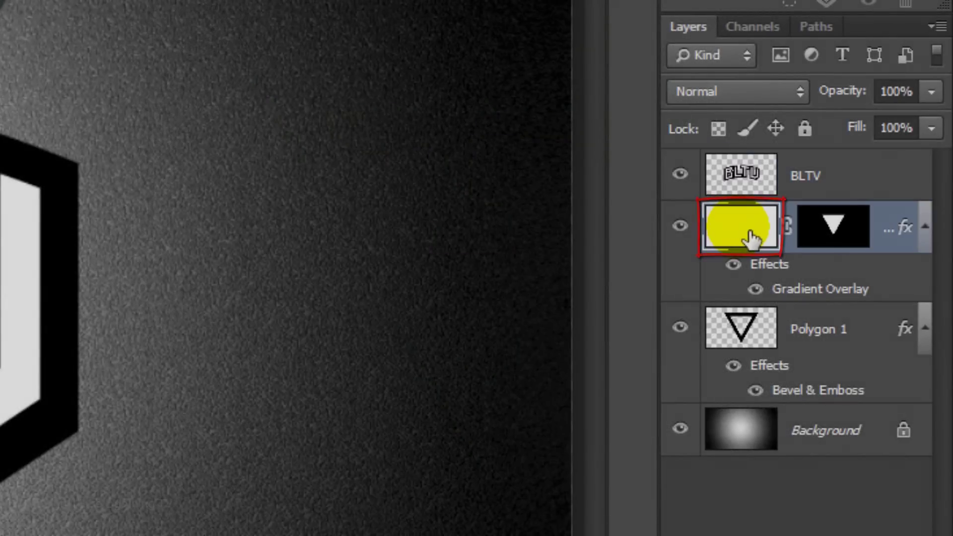
left_click_drag(59, 181, 308, 409)
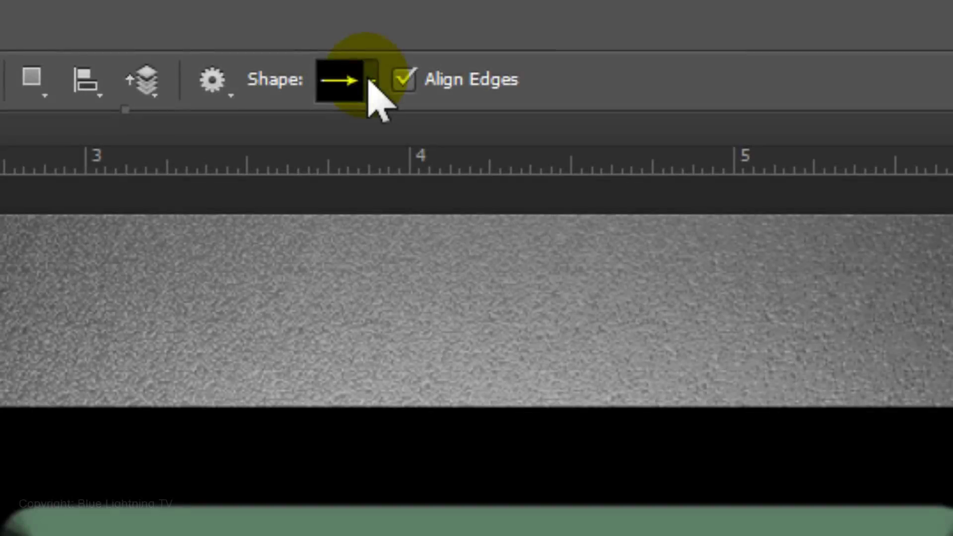
left_click(371, 81)
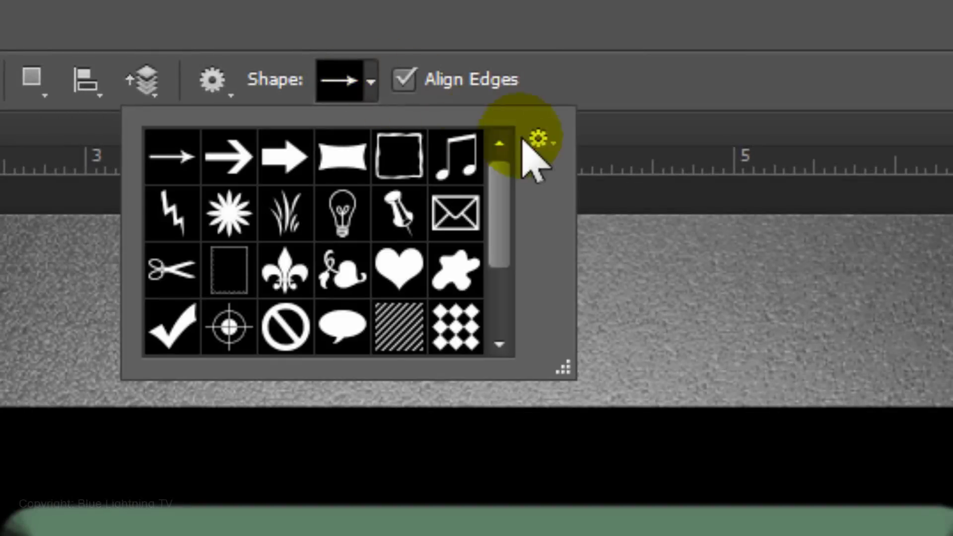
left_click(540, 141)
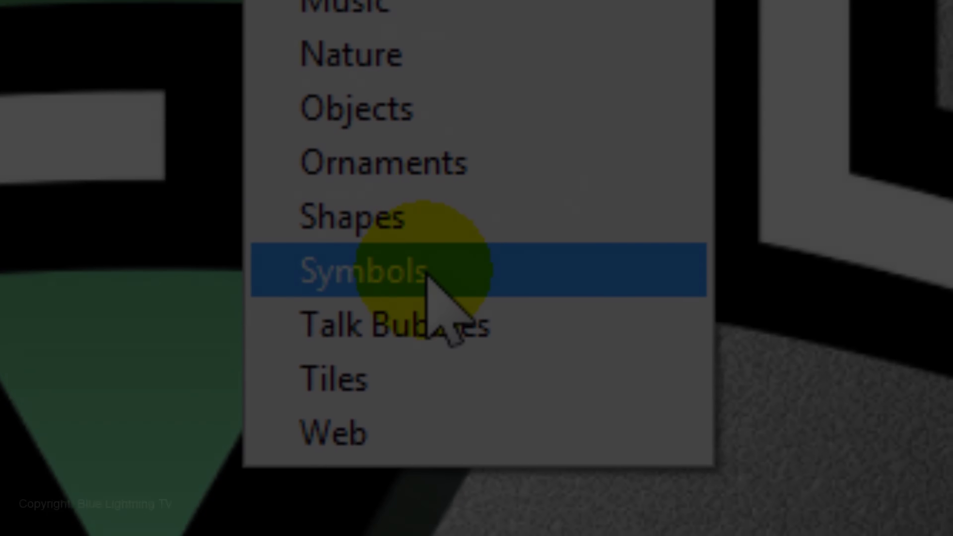
left_click(428, 273)
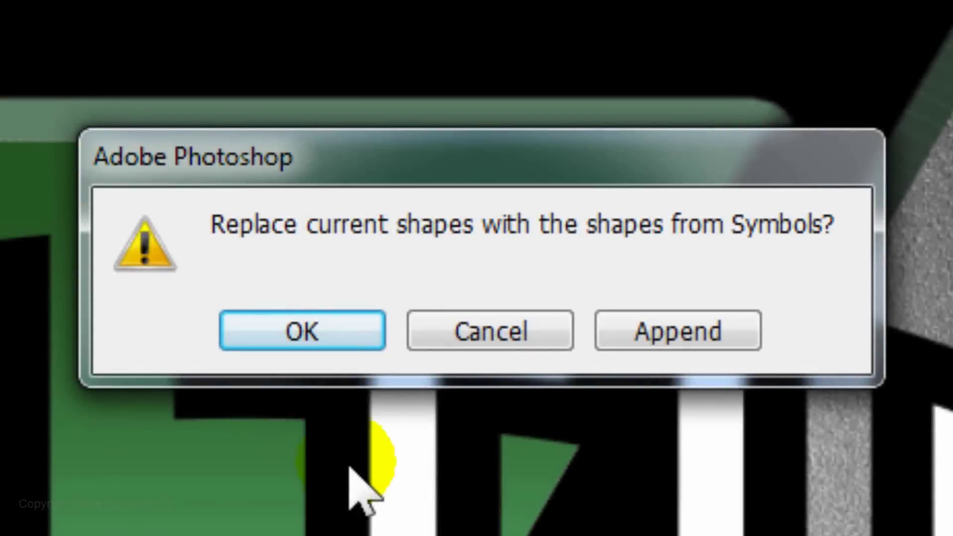
left_click(296, 332)
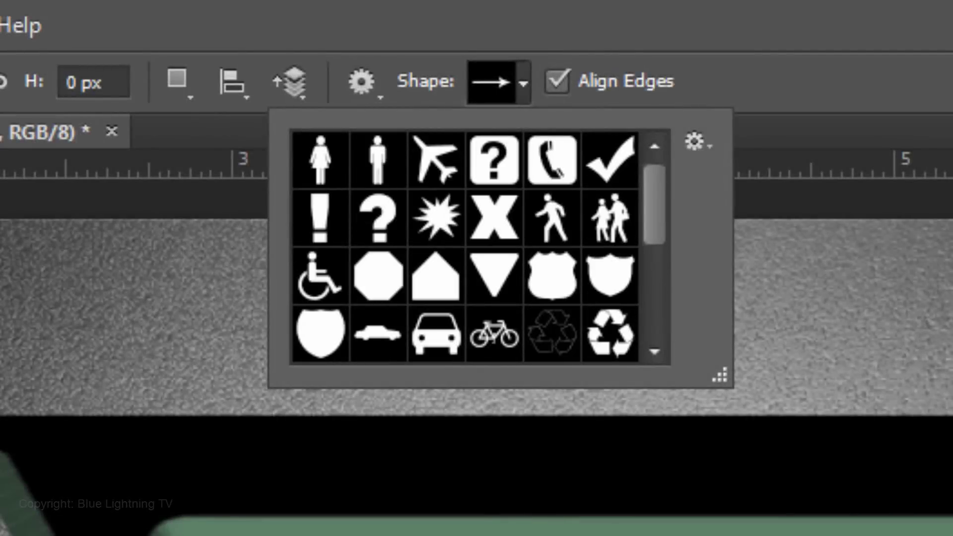
- Choose the Registration Target 2 symbol as the custom shape
left_click_drag(657, 208, 660, 354)
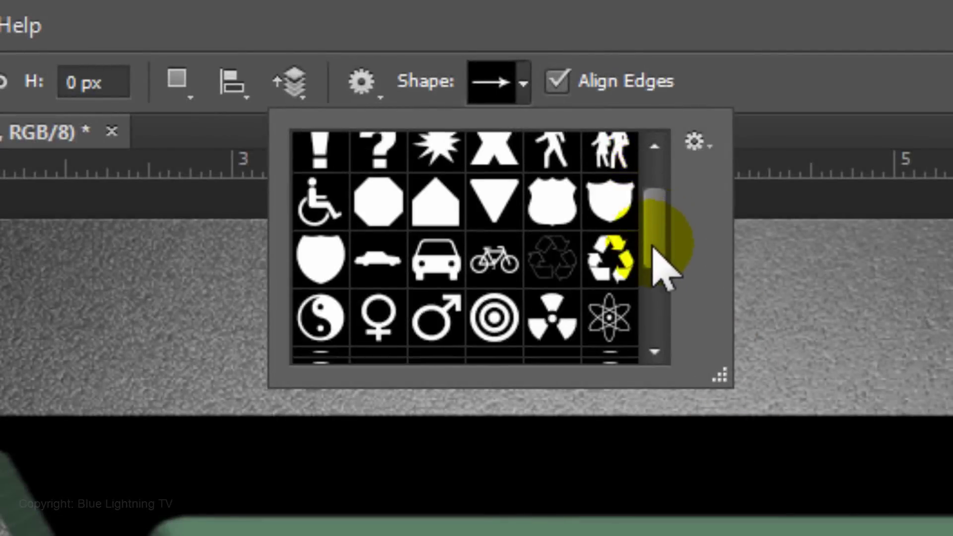
left_click(505, 292)
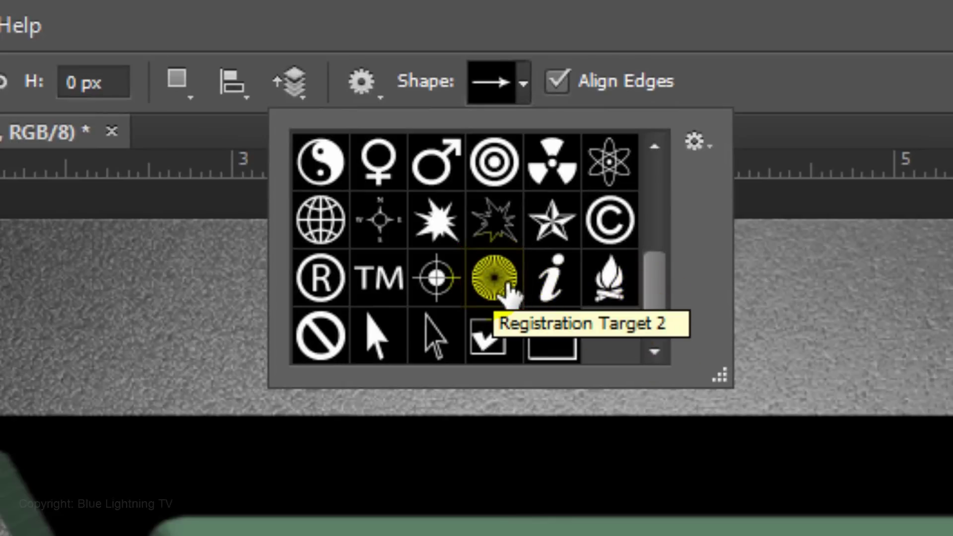
left_click(507, 293)
left_click(369, 87)
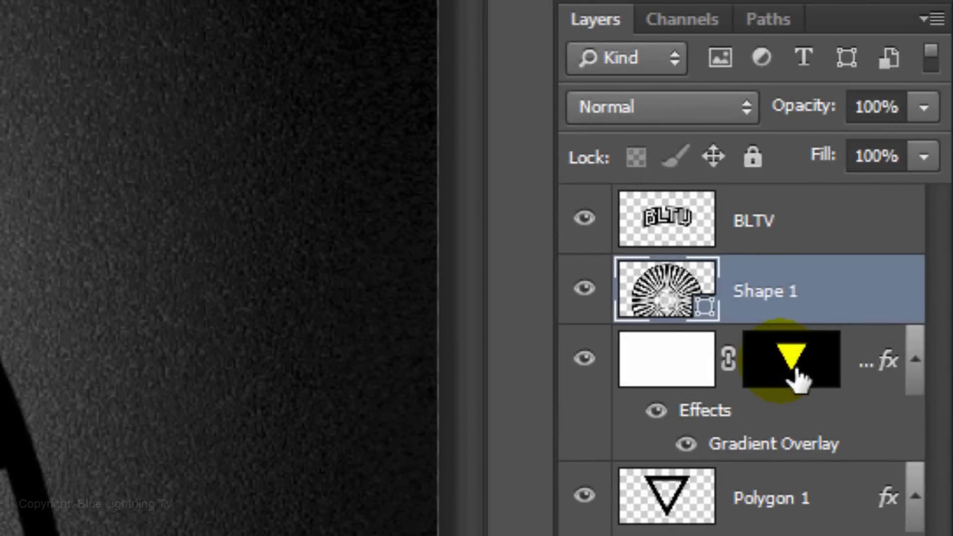
- Copy the triangle mask onto Shape 1 and set the shape's opacity to 20%
key("alt")
left_click_drag(794, 373, 790, 292)
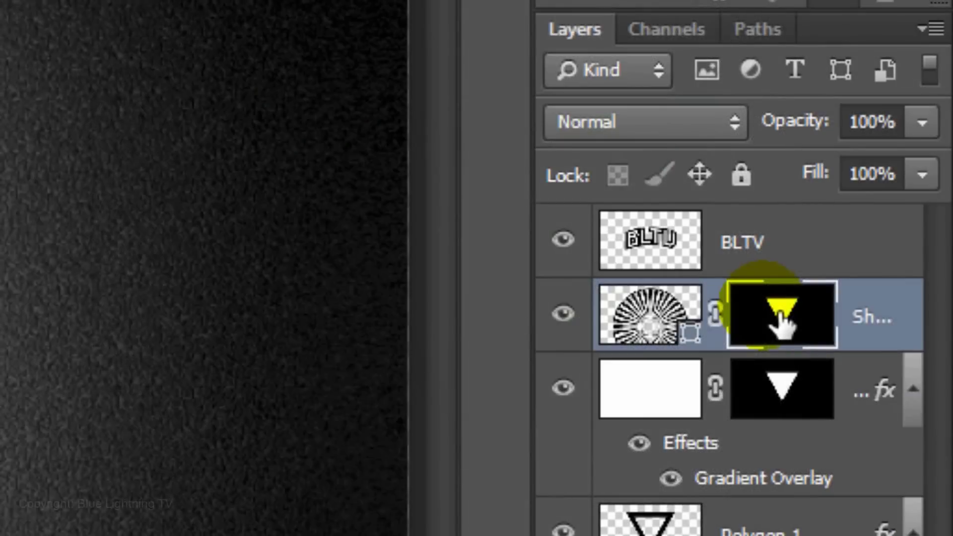
left_click(660, 312)
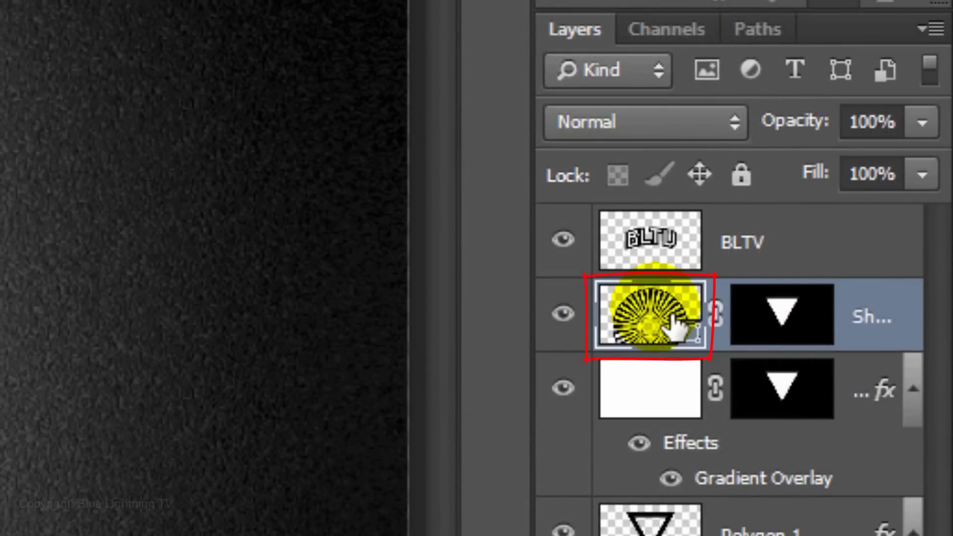
left_click(893, 123)
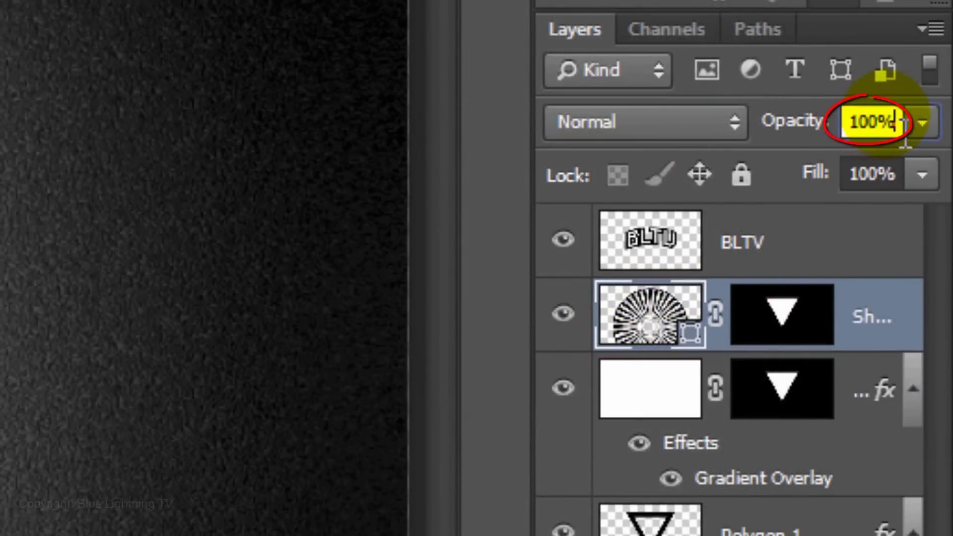
left_click_drag(904, 123, 843, 124)
type("20")
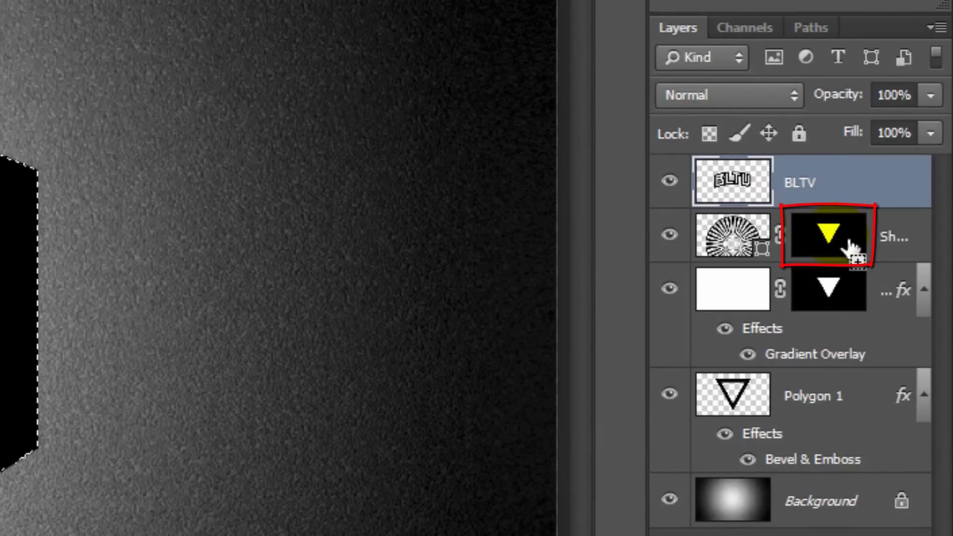
- Combine the BLTV and triangle outlines into one selection, then invert it
key("ctrl+shift")
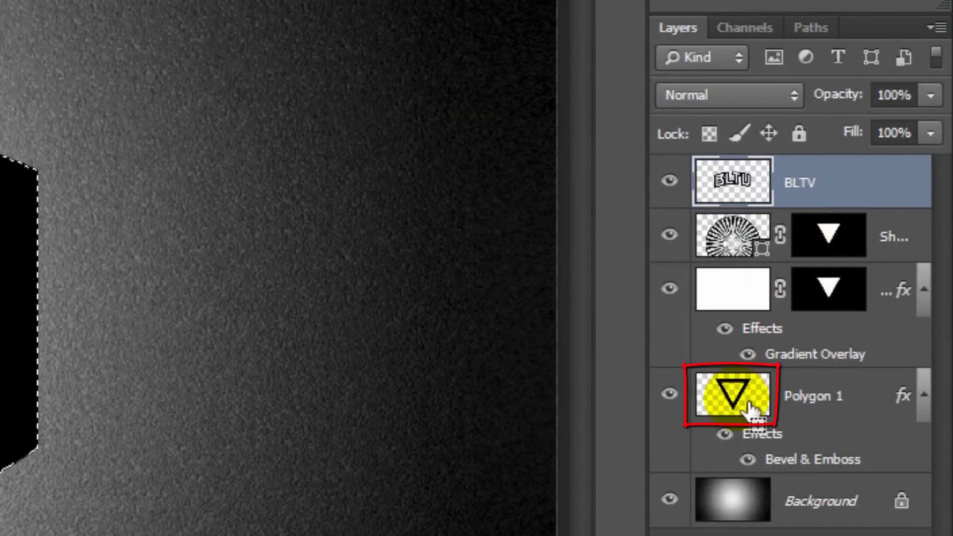
key("ctrl+shift")
left_click(748, 408, "ctrl+shift")
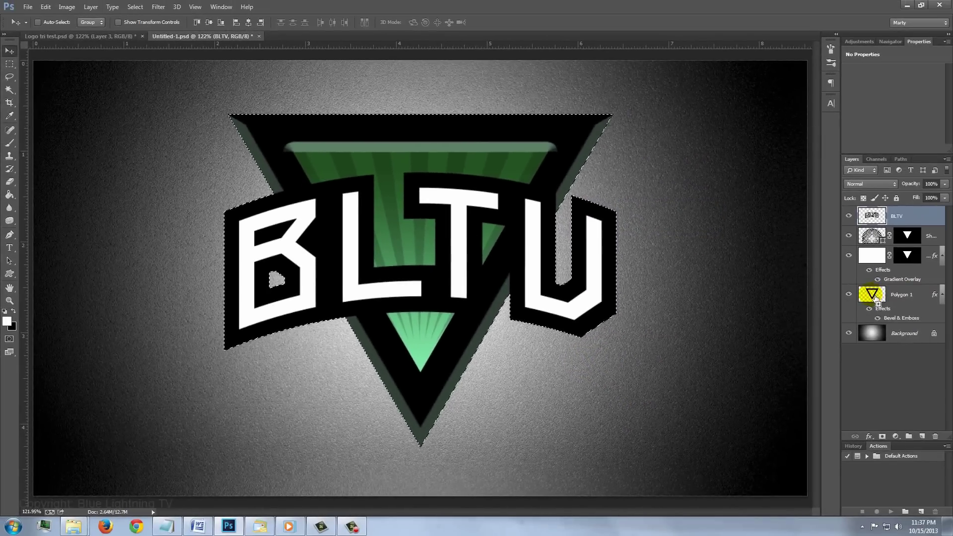
key("ctrl+shift+i")
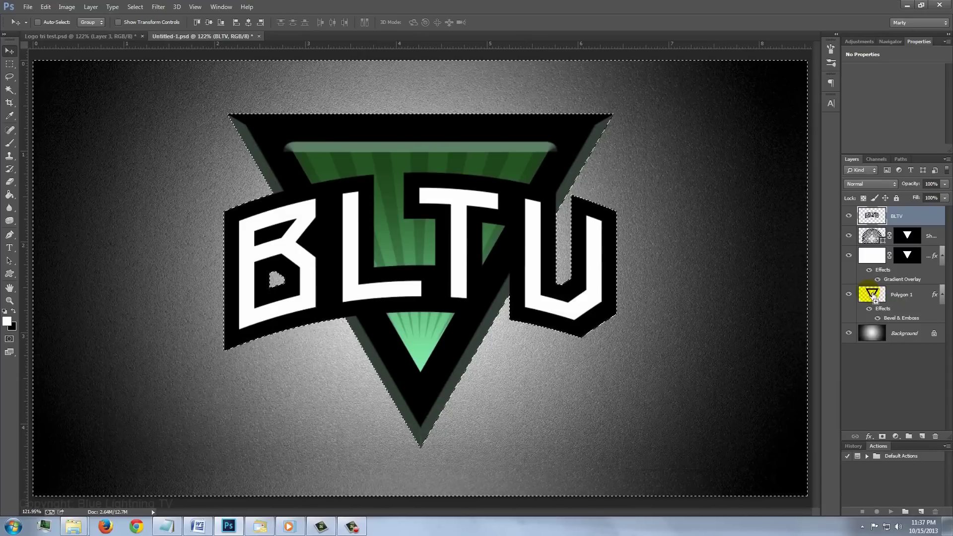
- Fill the gaps between lettering and triangle in Quick Mask using the Paint Bucket
key("q")
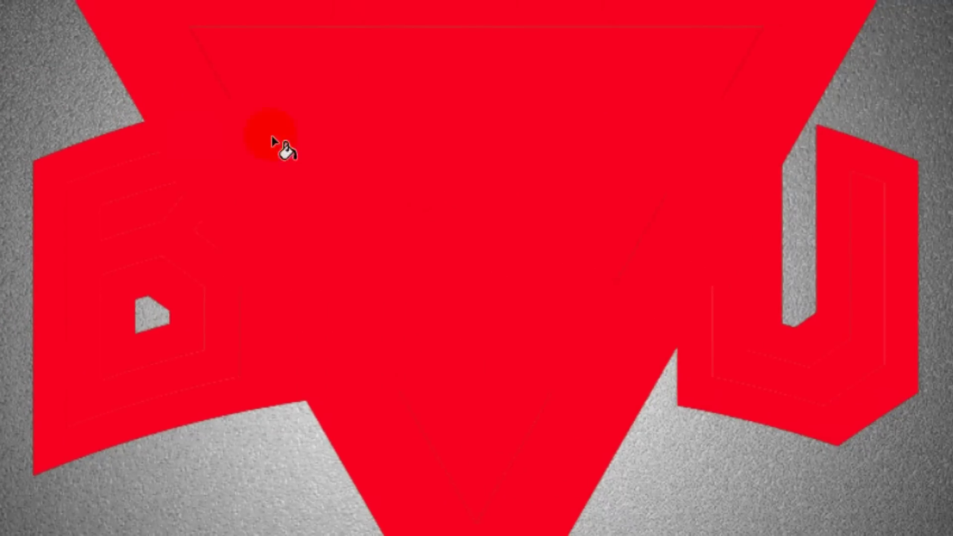
left_click(477, 159)
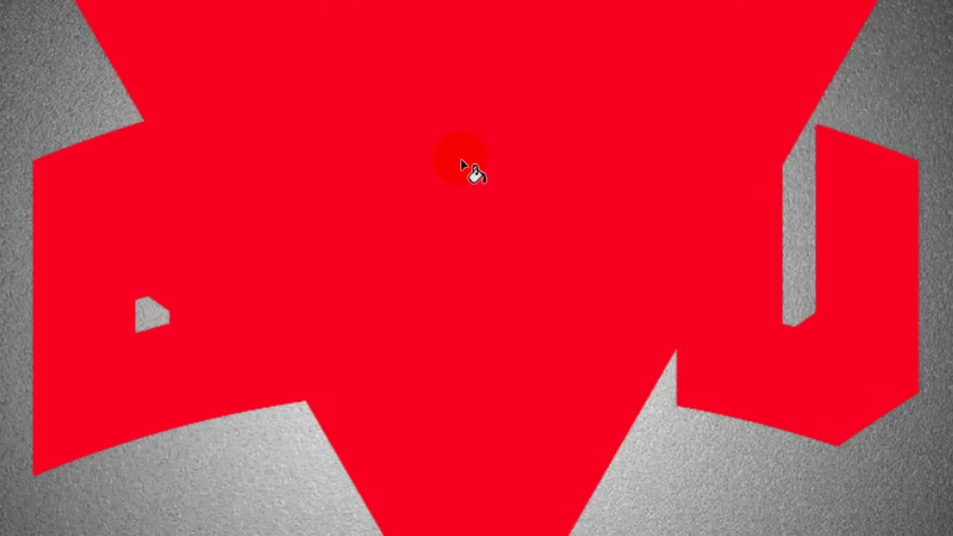
key("q")
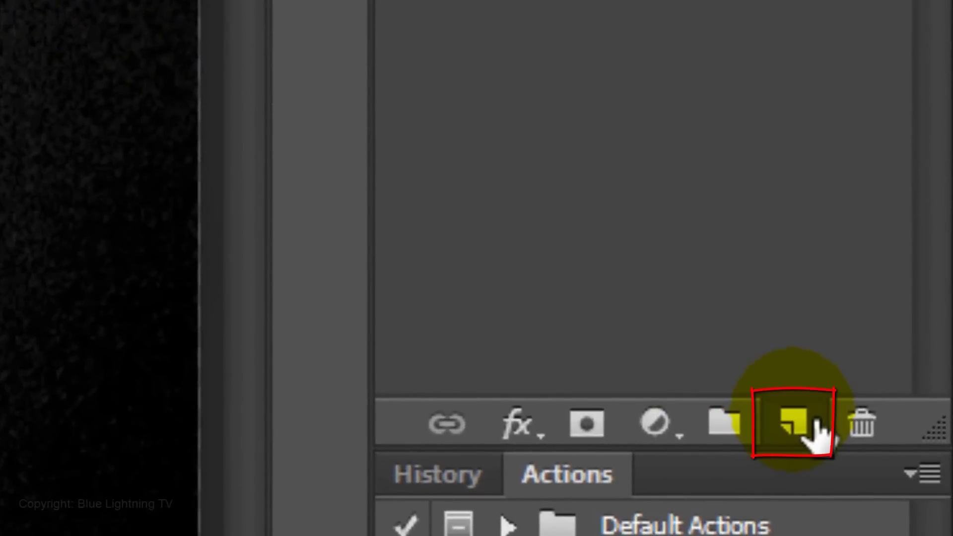
- Add a new layer and stroke the selection 4 px white on the outside
left_click(815, 422)
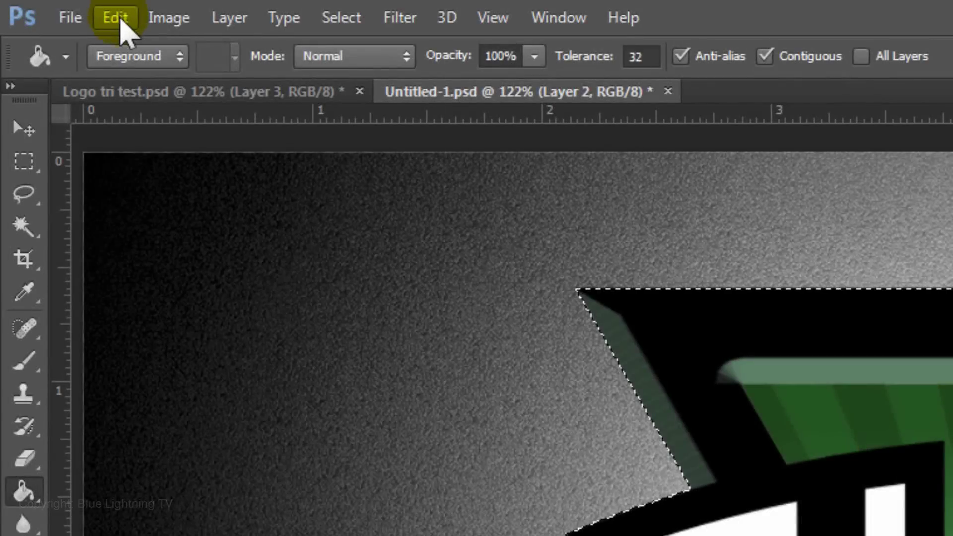
left_click(118, 17)
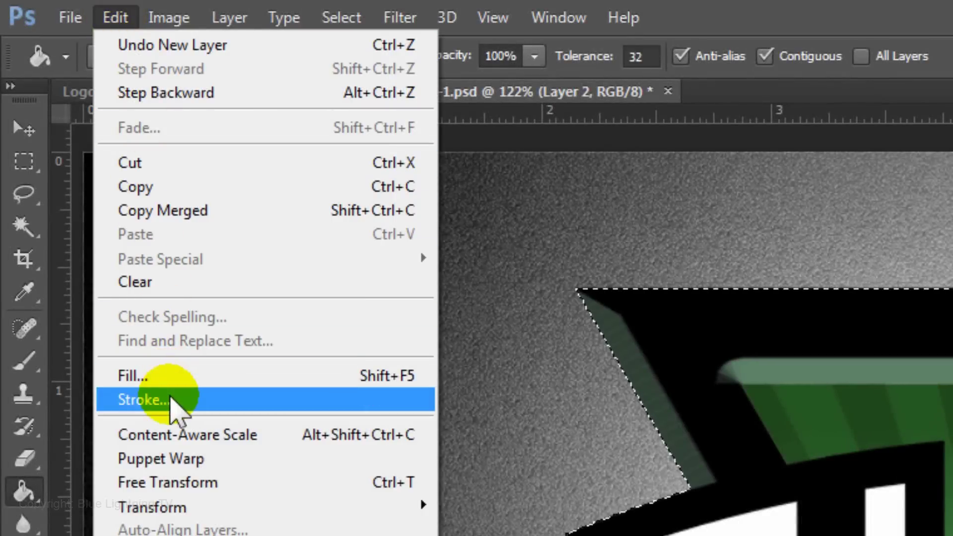
left_click(171, 402)
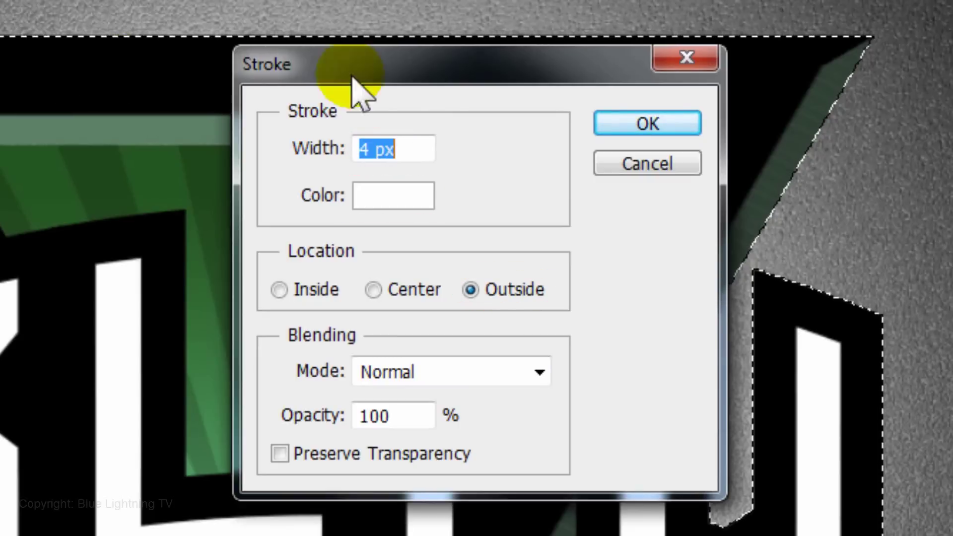
left_click(626, 126)
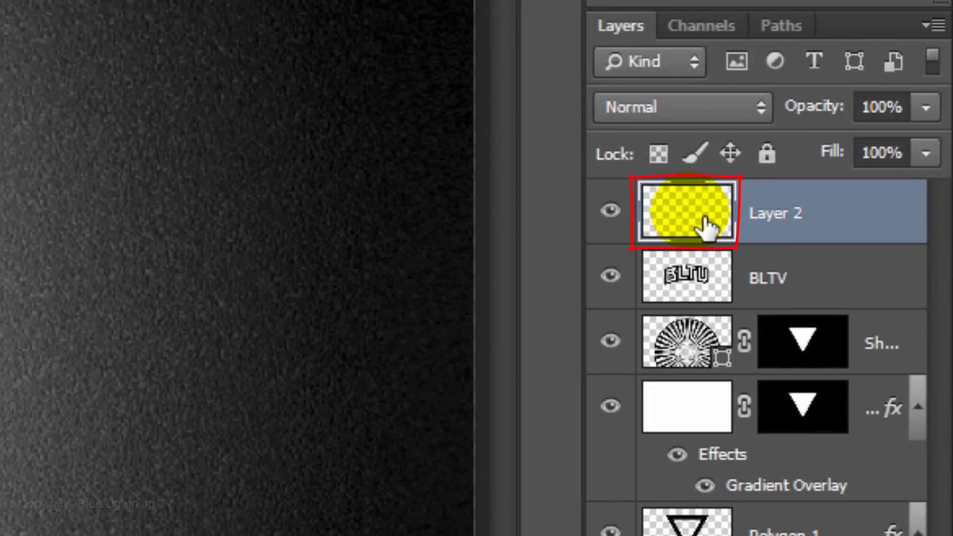
- Enable an Outer Glow on Layer 2 with black as the glow colour
double_click(704, 228)
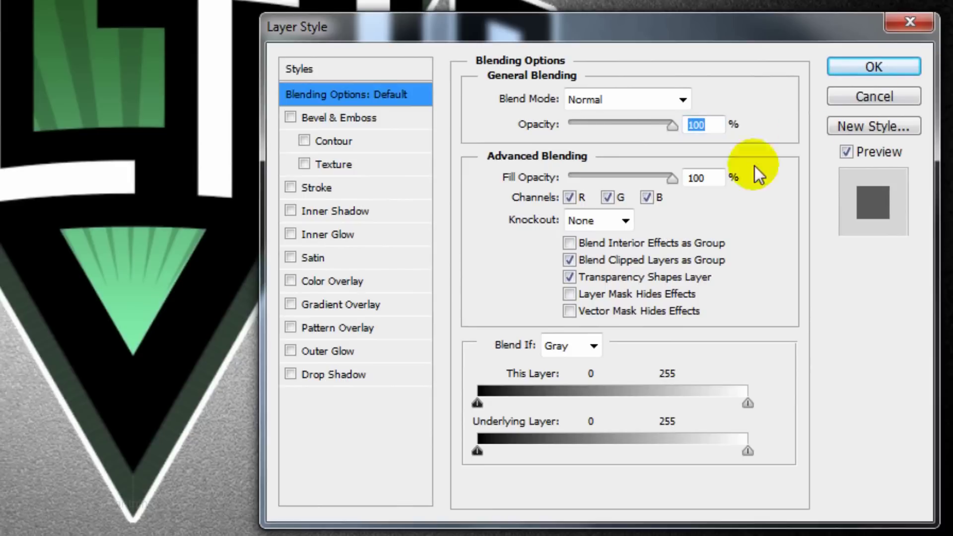
left_click(337, 351)
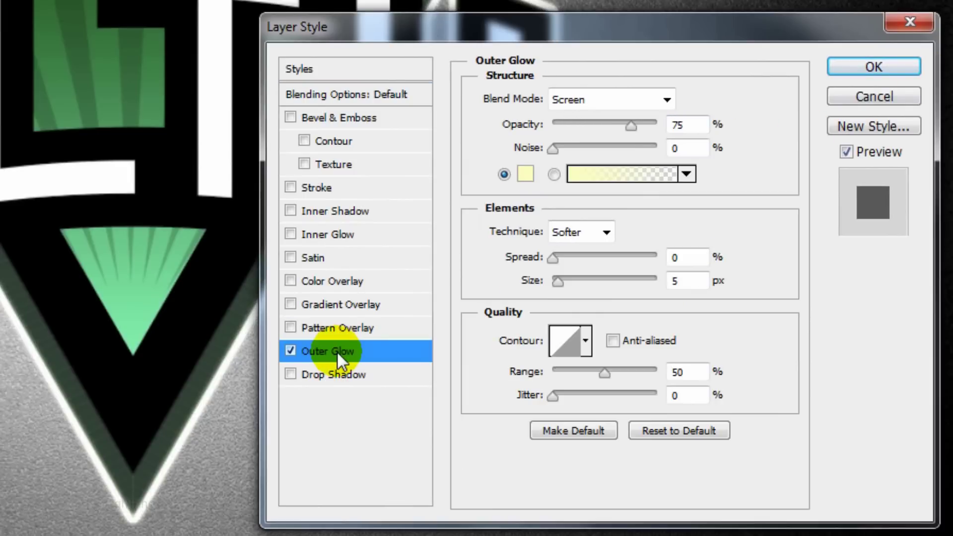
left_click(527, 180)
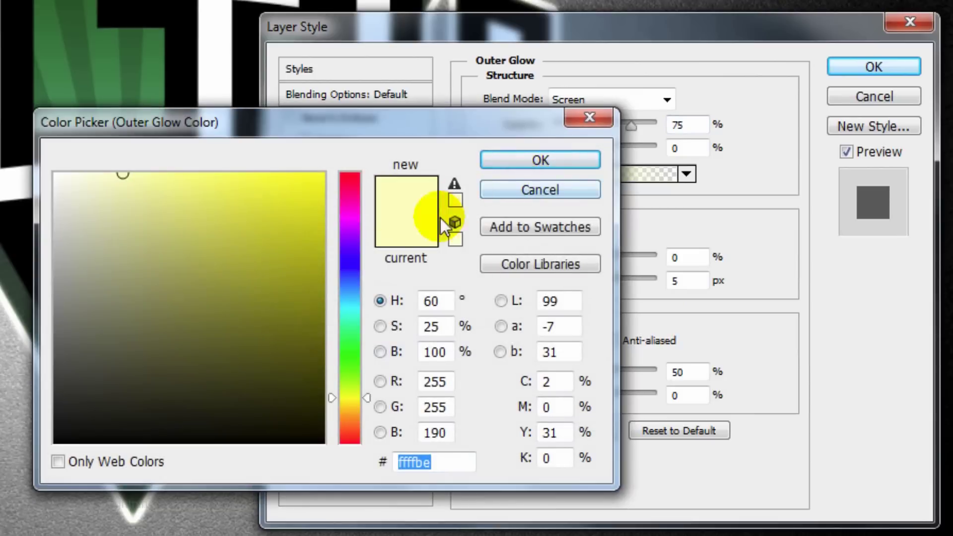
left_click_drag(103, 398, 11, 462)
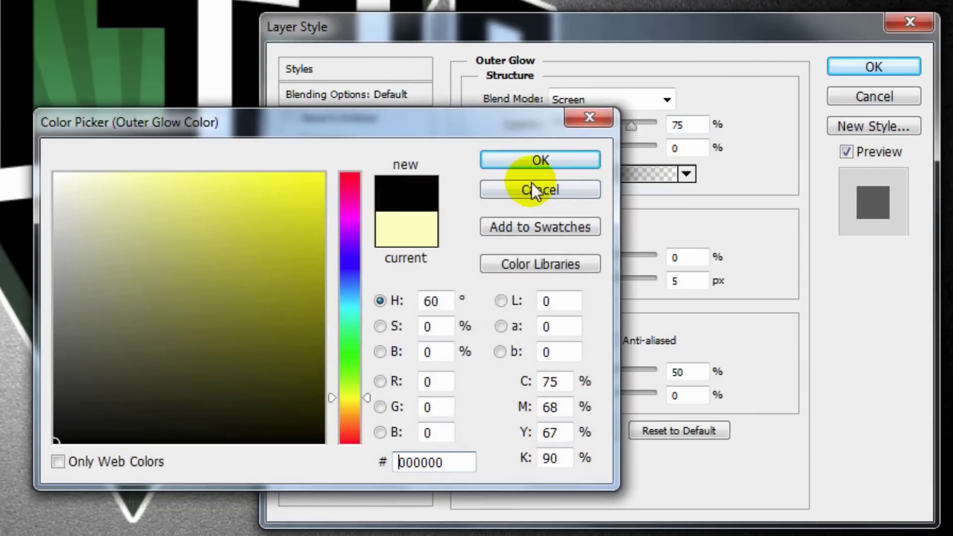
left_click(540, 164)
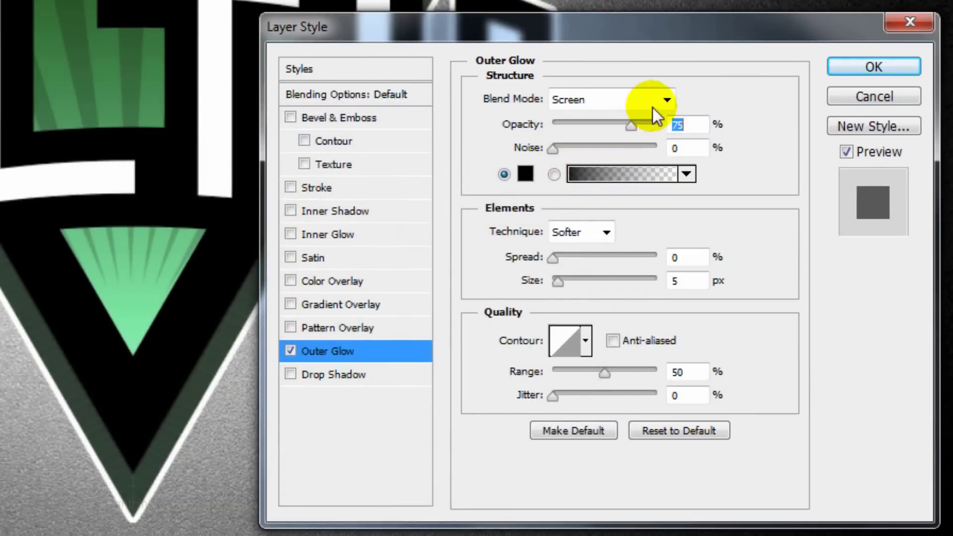
- Set the glow to Normal blend, 100% opacity, 100% spread and size 10
left_click(665, 100)
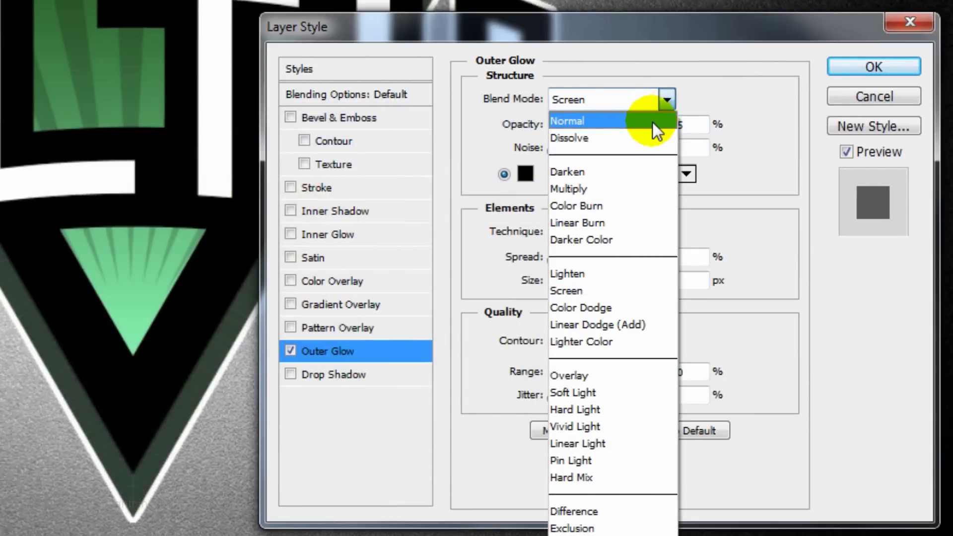
left_click(652, 121)
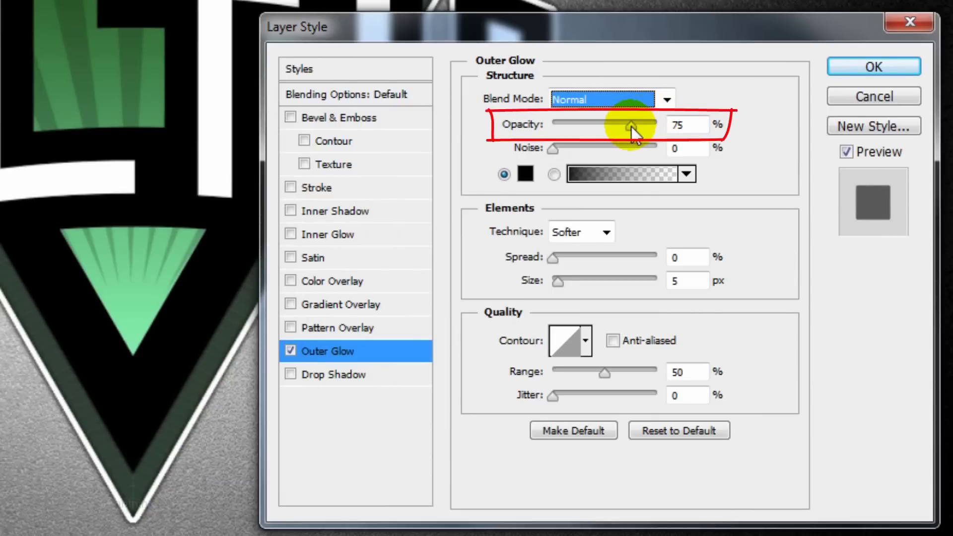
left_click_drag(631, 126, 678, 128)
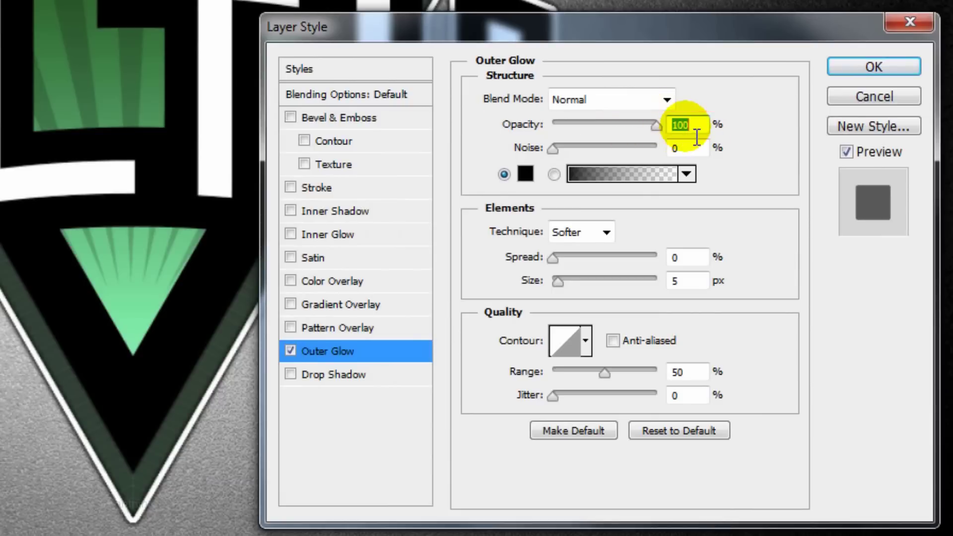
mouse_move(556, 257)
left_mouse_down()
mouse_move(640, 273)
mouse_move(769, 276)
left_mouse_up()
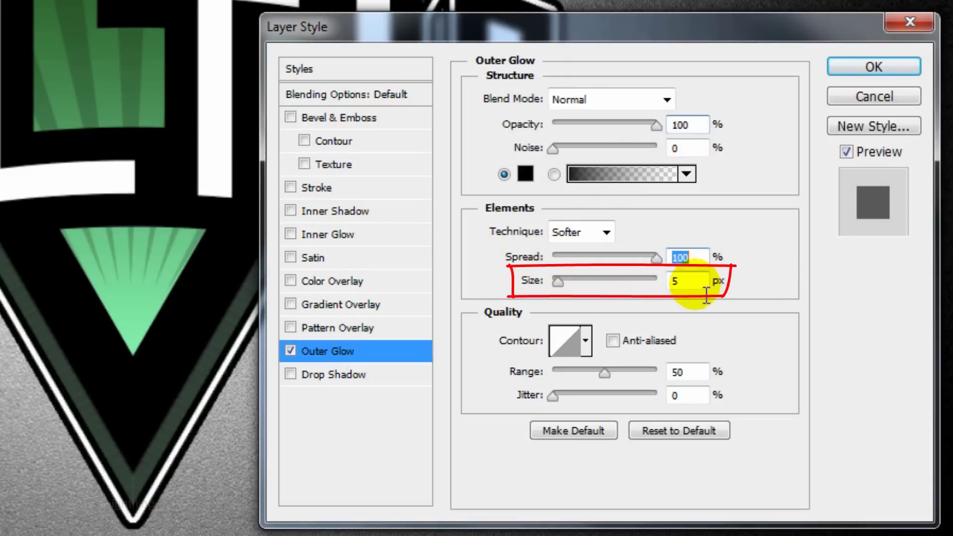
double_click(695, 280)
type("10")
key("Tab")
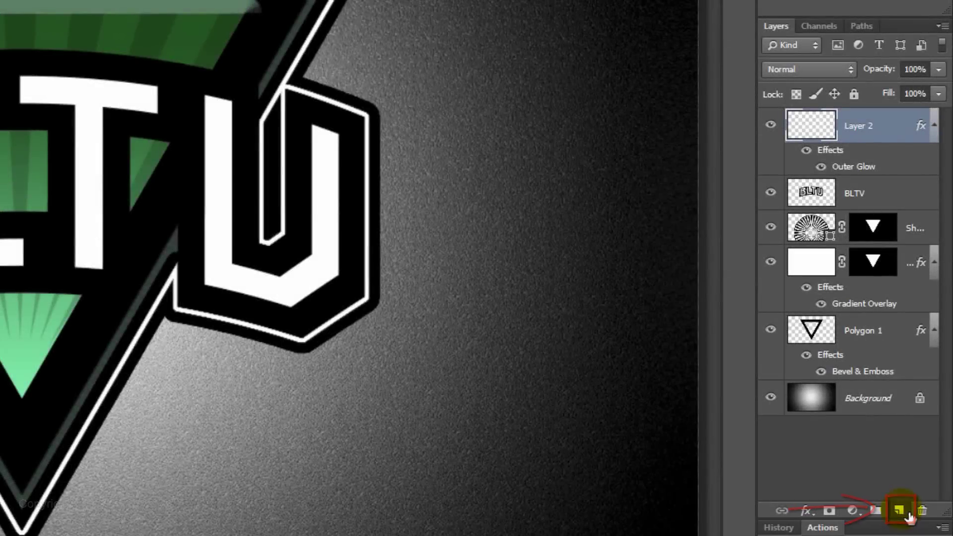
- Add a new empty top layer and hide the Background layer
left_click(908, 515)
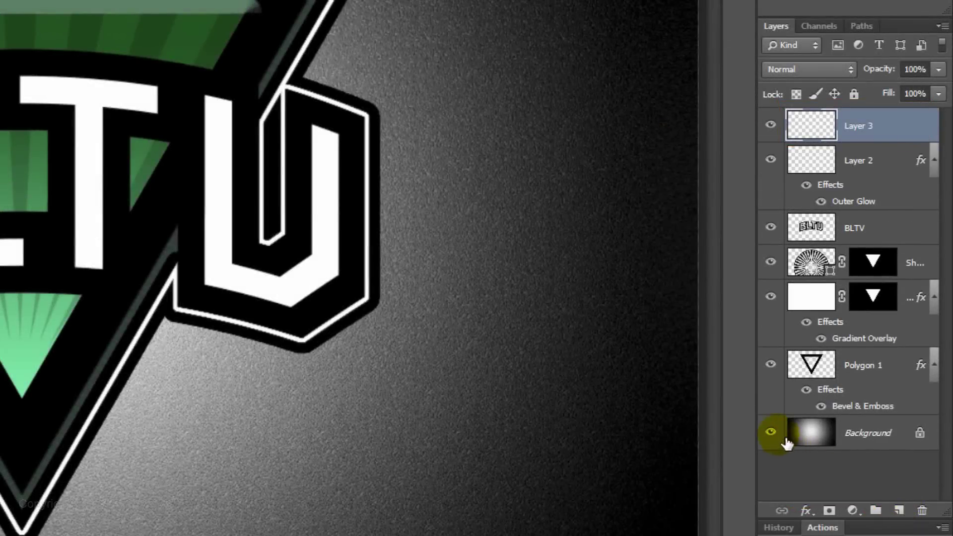
left_click(771, 431)
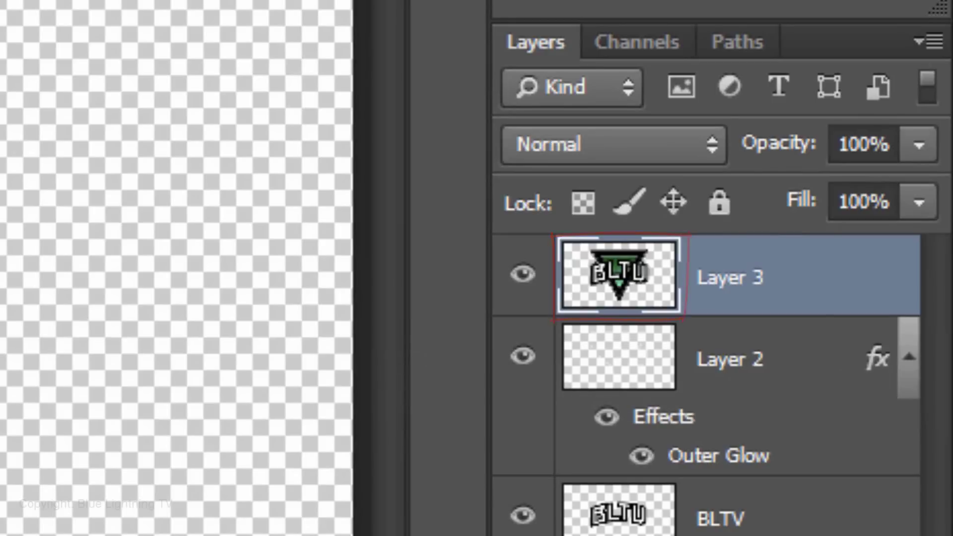
- Show the Background layer again and add a white Outer Glow to the merged emblem layer
left_click(698, 396)
left_click(703, 397)
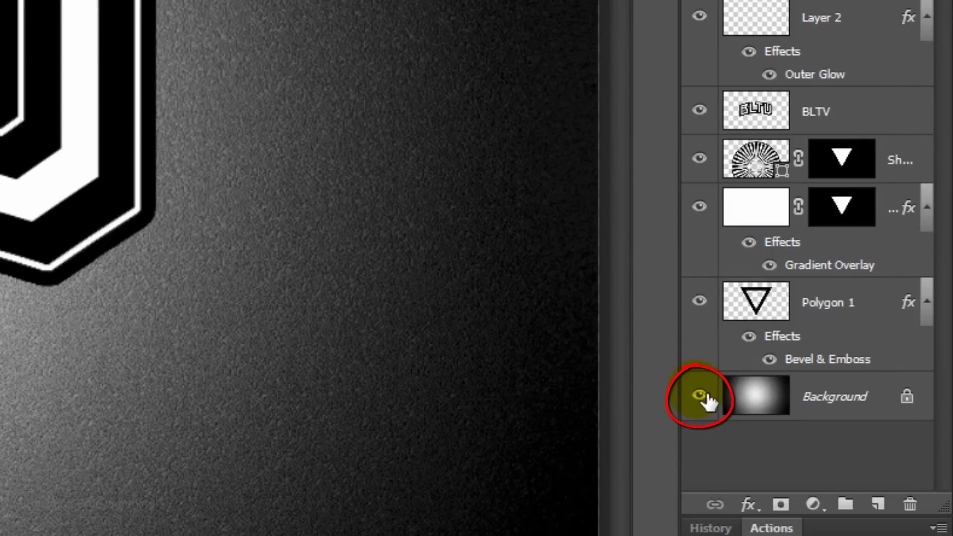
left_click(753, 502)
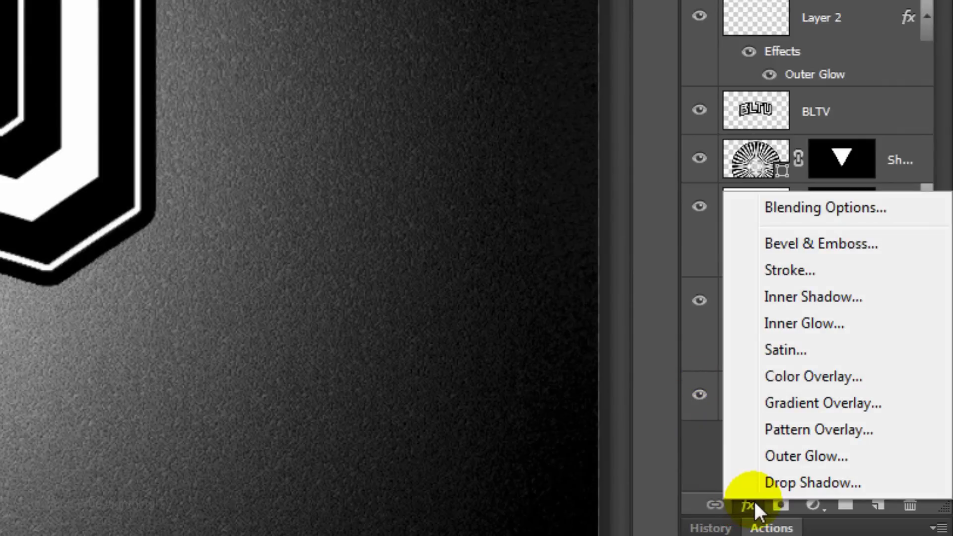
left_click(805, 452)
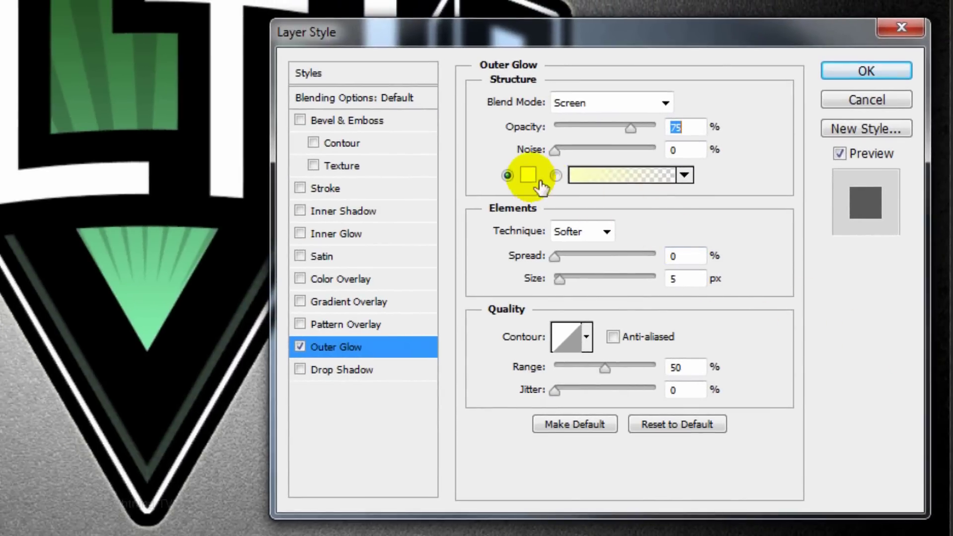
left_click(529, 173)
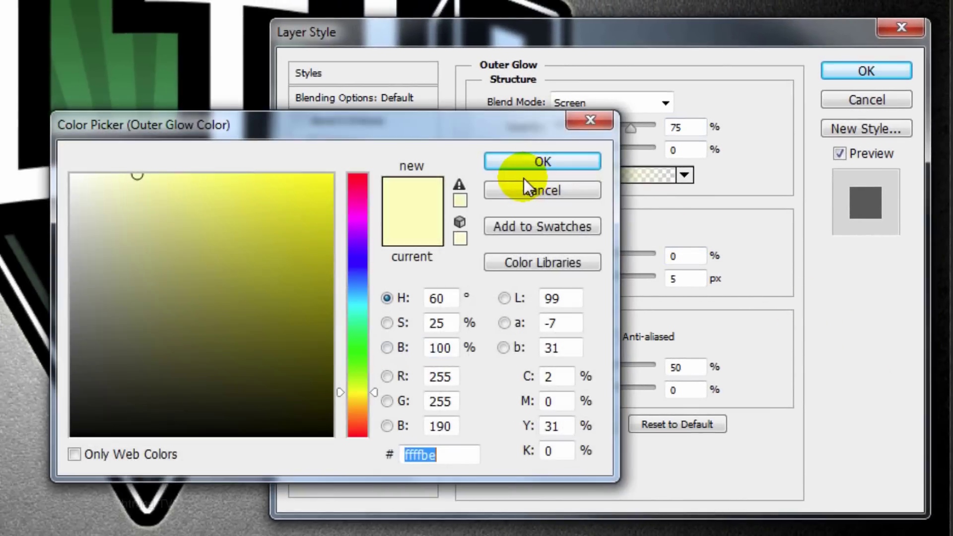
left_click_drag(262, 194, 57, 158)
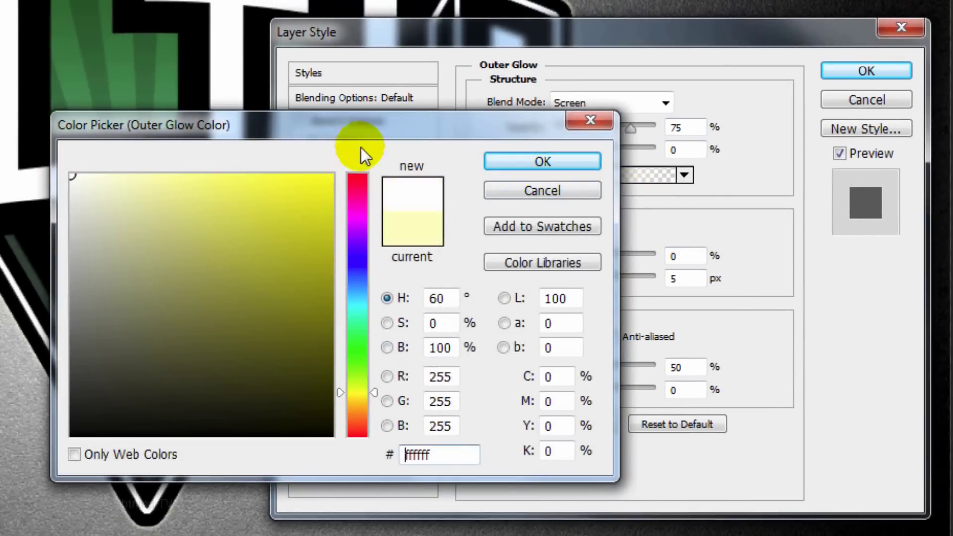
left_click(522, 159)
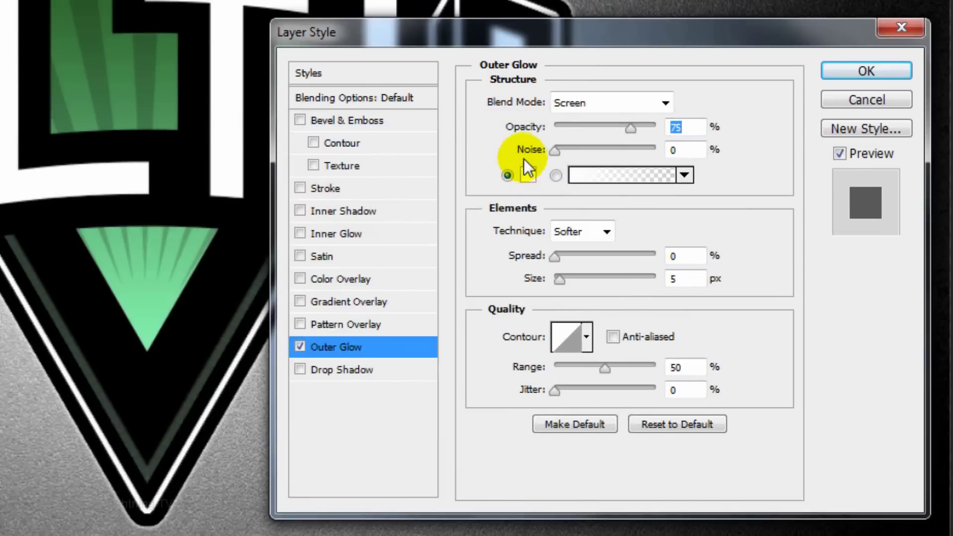
- Set the Outer Glow to Normal blend, 50% opacity, 10% noise and 80 px size
left_click(649, 104)
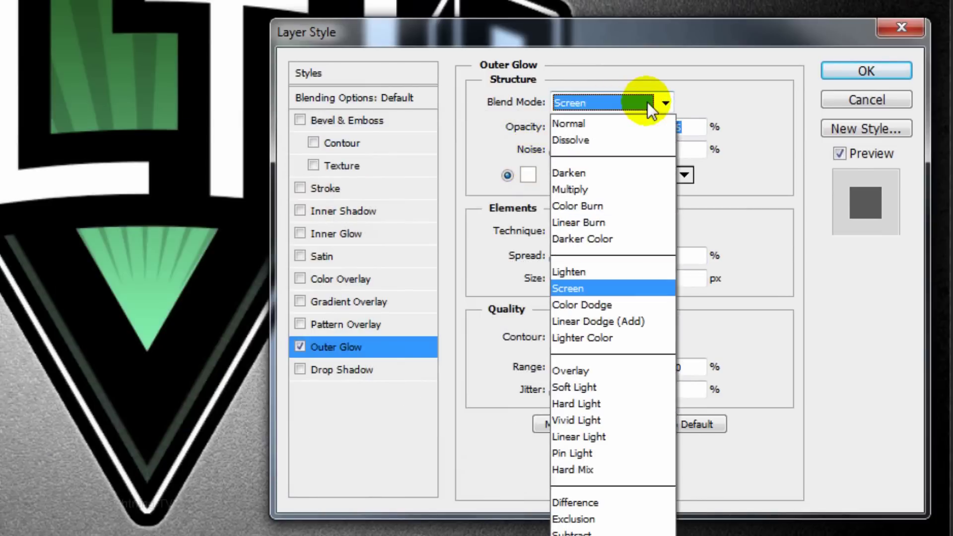
left_click(633, 126)
double_click(680, 127)
type("50")
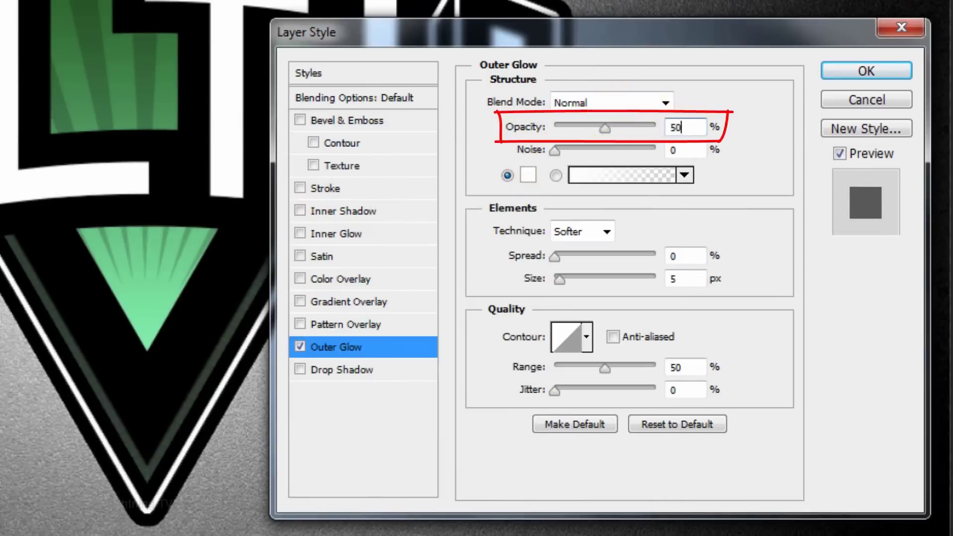
double_click(699, 160)
type("10")
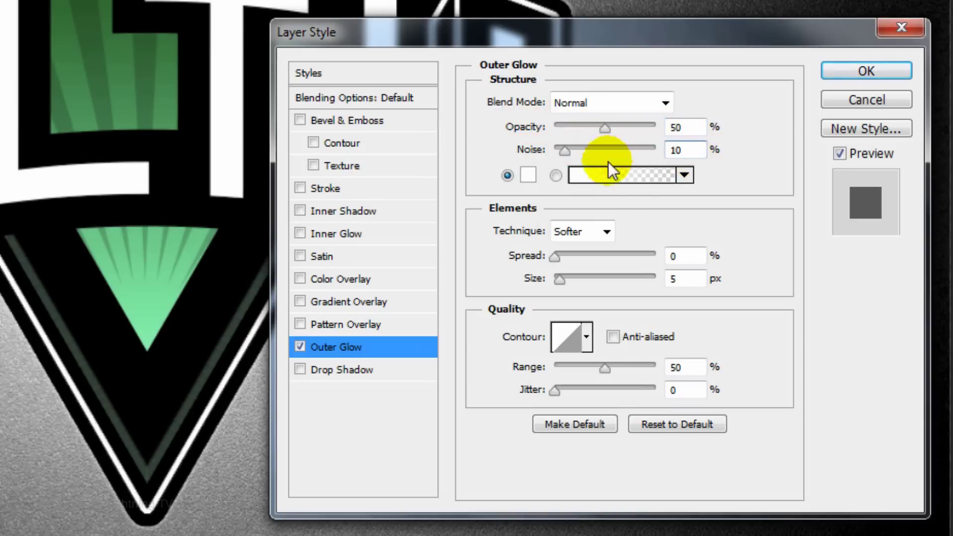
double_click(674, 278)
type("80")
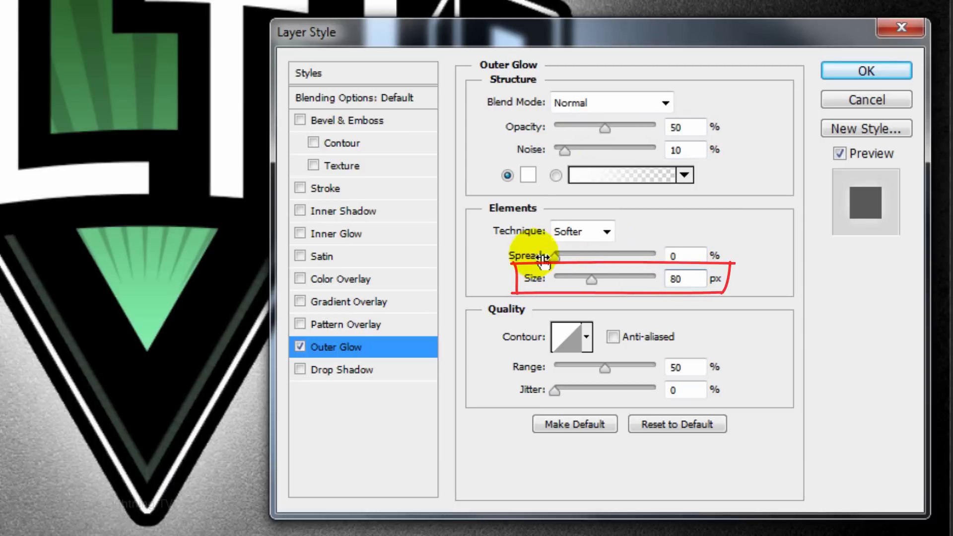